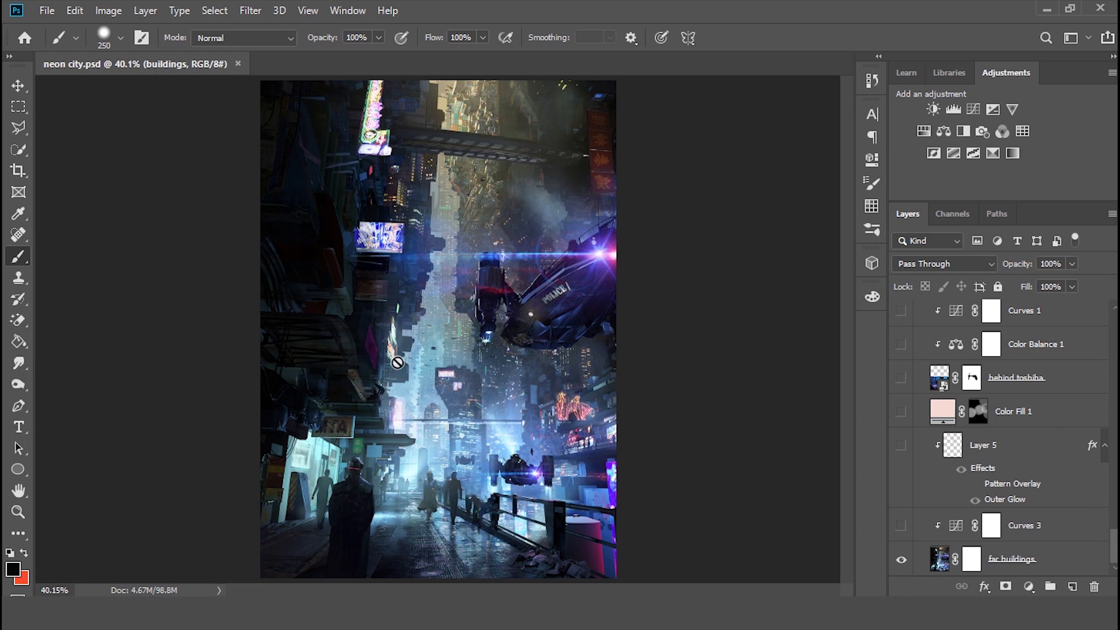
# - Make the "behind toshiba" and "all white building" layers visible in the buildings group
pyautogui.scroll(5, 991, 437)
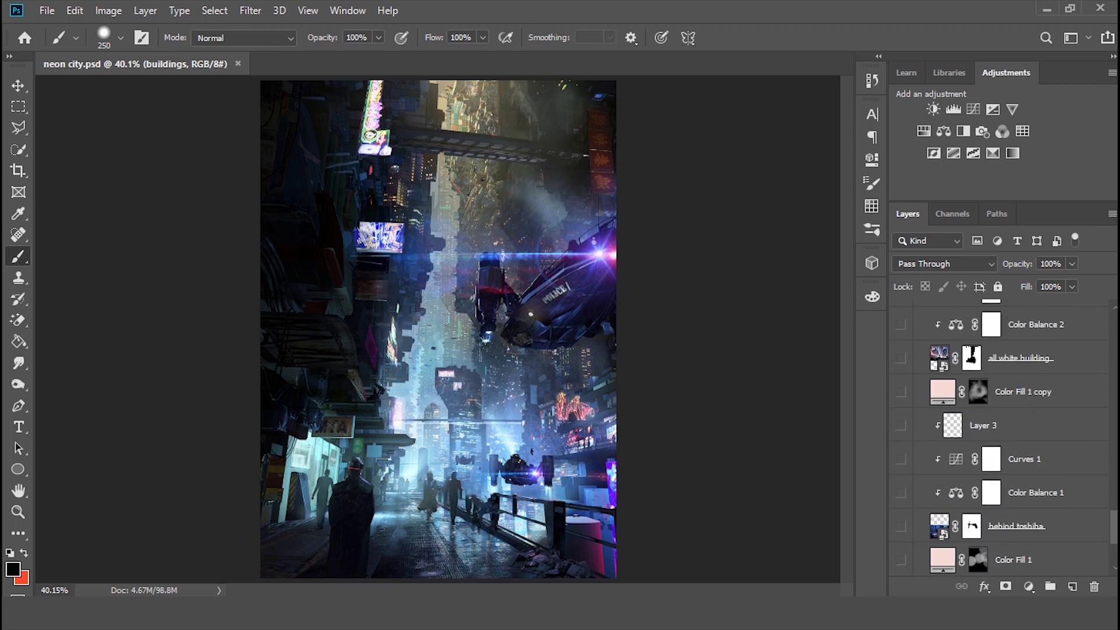
pyautogui.click(901, 534)
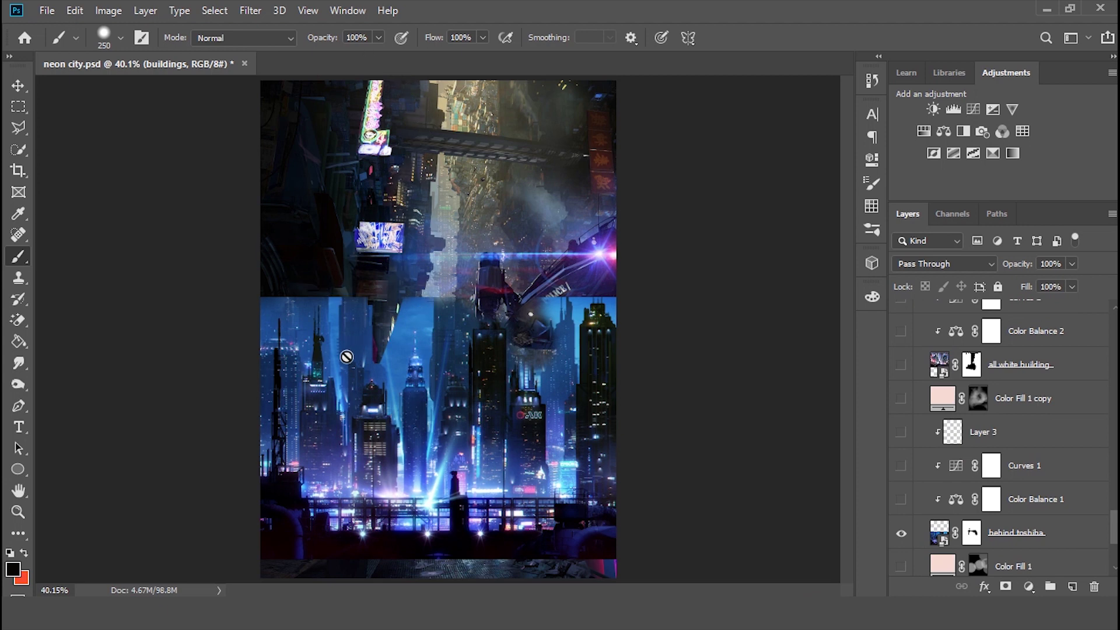
pyautogui.scroll(3, 991, 444)
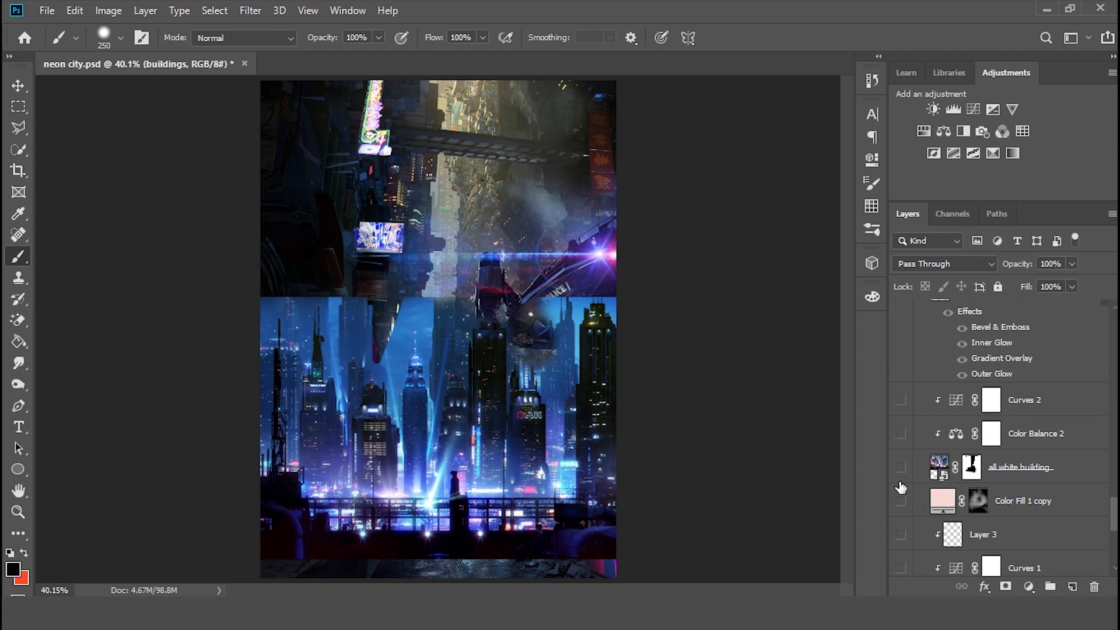
pyautogui.click(900, 468)
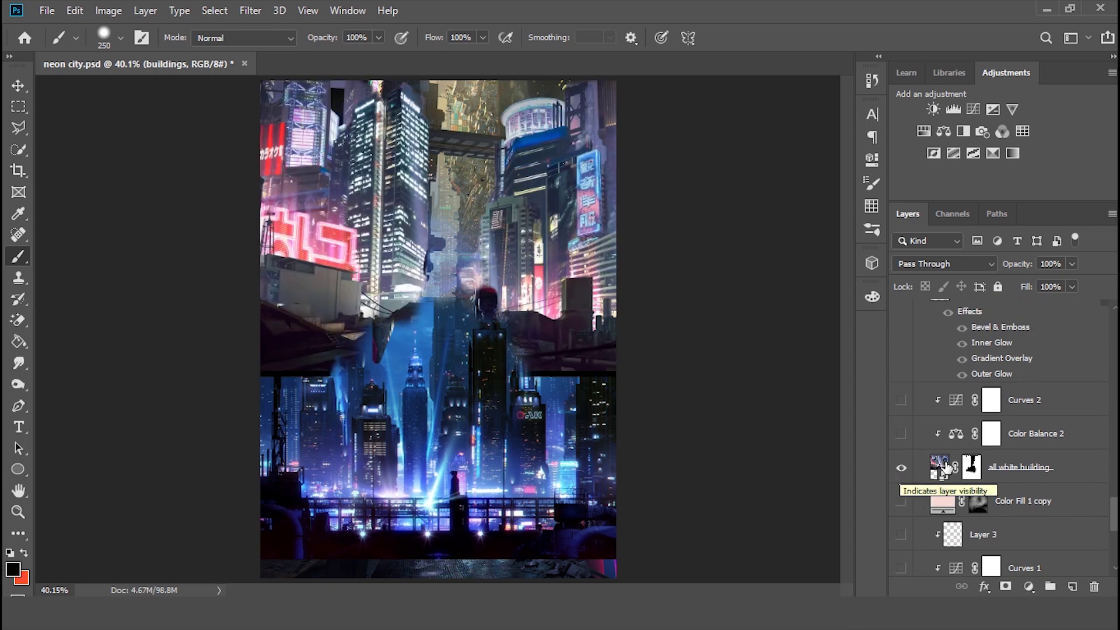
# - Switch the "all white building" layer's mask and visibility off and on to compare its effect on the composite
pyautogui.rightClick(971, 466)
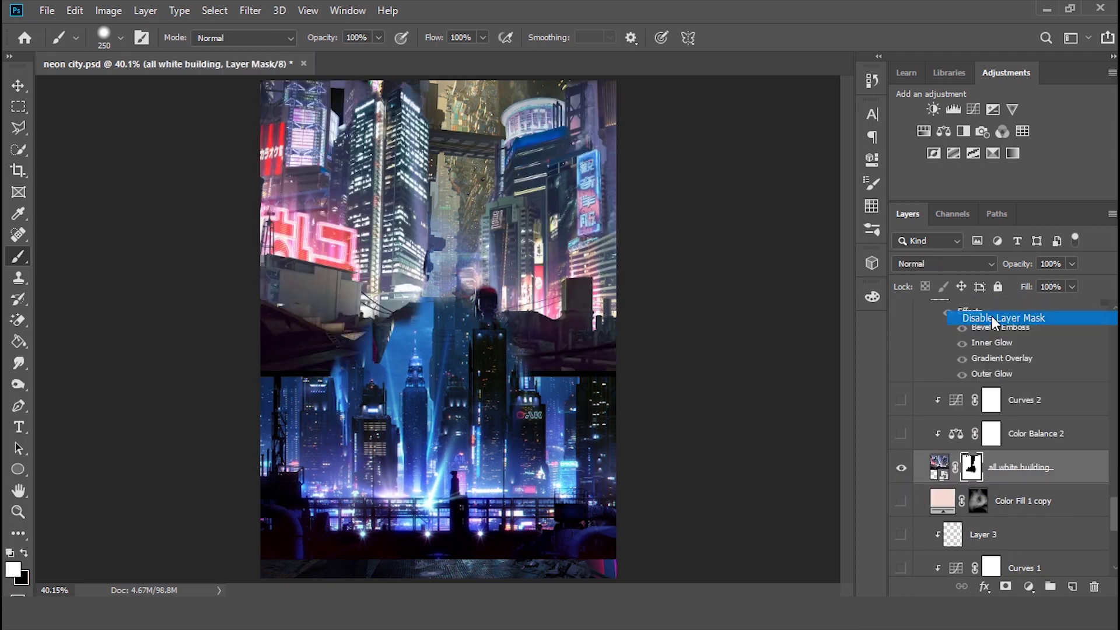
pyautogui.click(993, 318)
pyautogui.keyDown('shift'); pyautogui.click(970, 467); pyautogui.keyUp('shift')
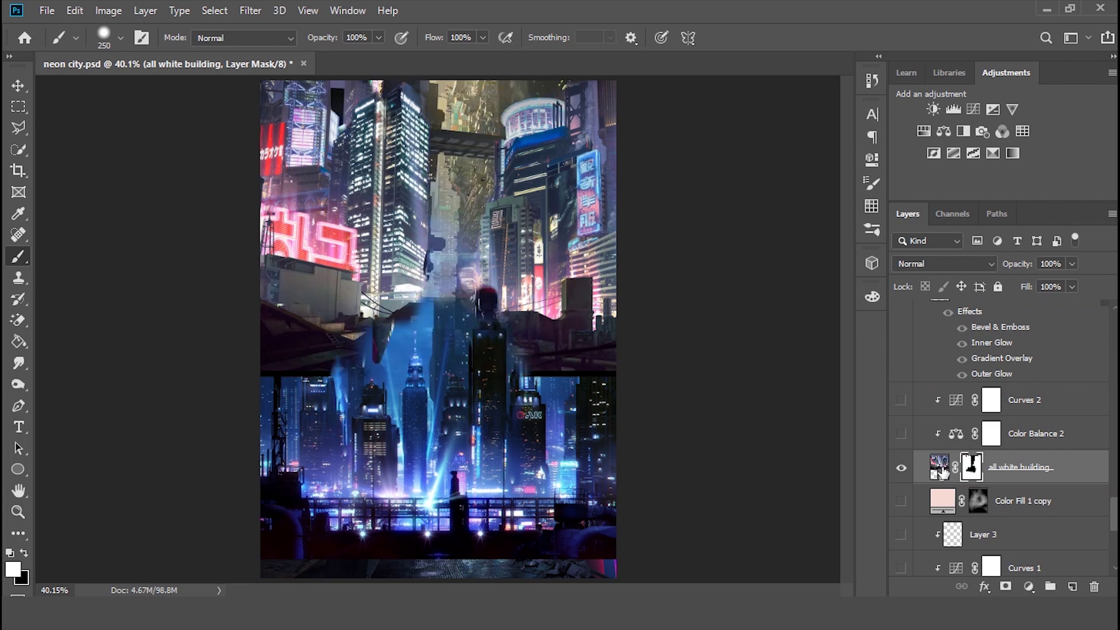
pyautogui.click(901, 468)
pyautogui.click(901, 469)
# - Make the "toshiba" layer visible, switching it off and on to compare the composite with and without it
pyautogui.scroll(3, 901, 473)
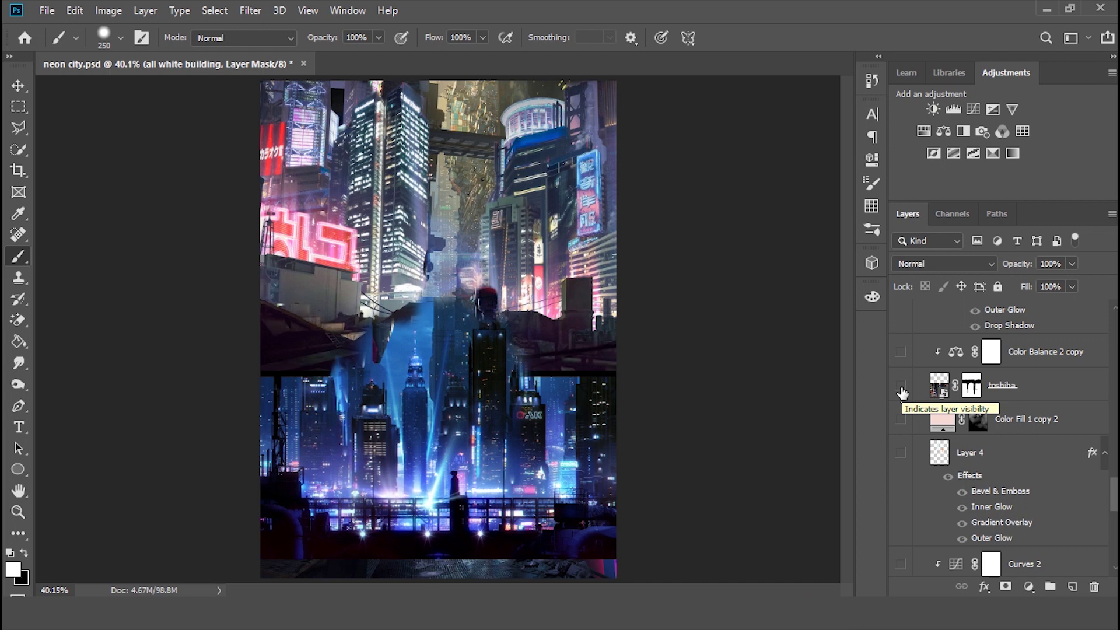
pyautogui.click(901, 388)
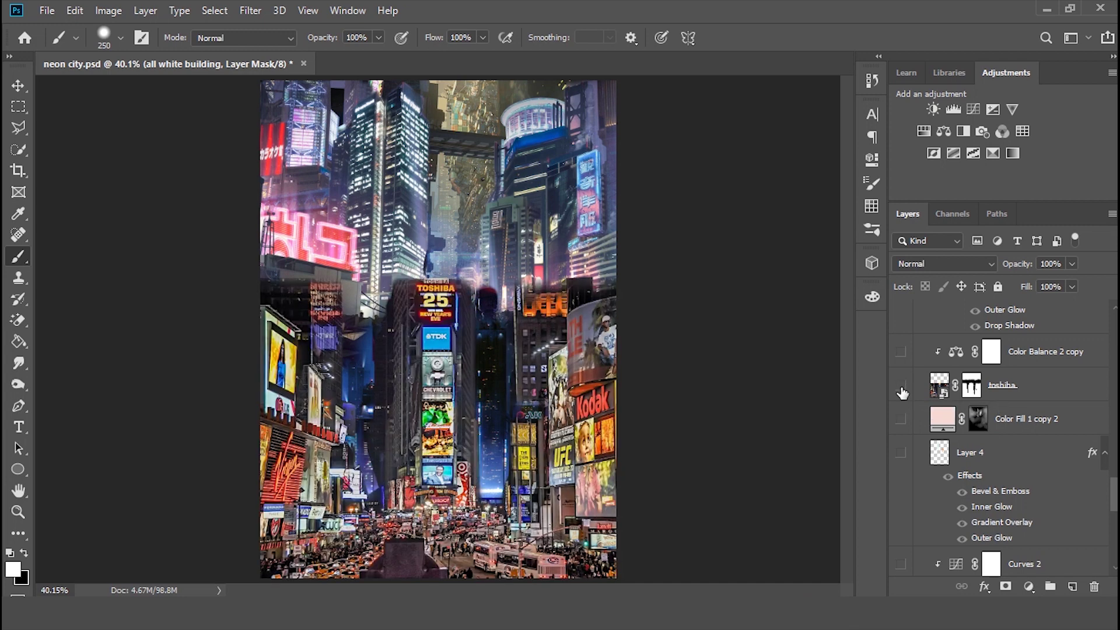
pyautogui.click(901, 391)
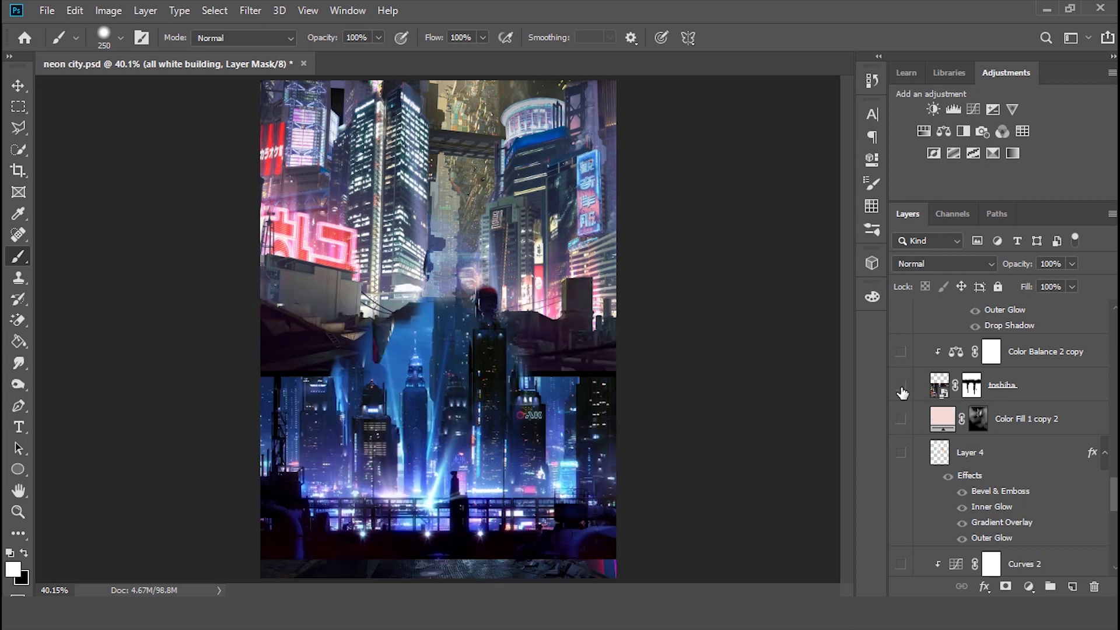
pyautogui.click(901, 390)
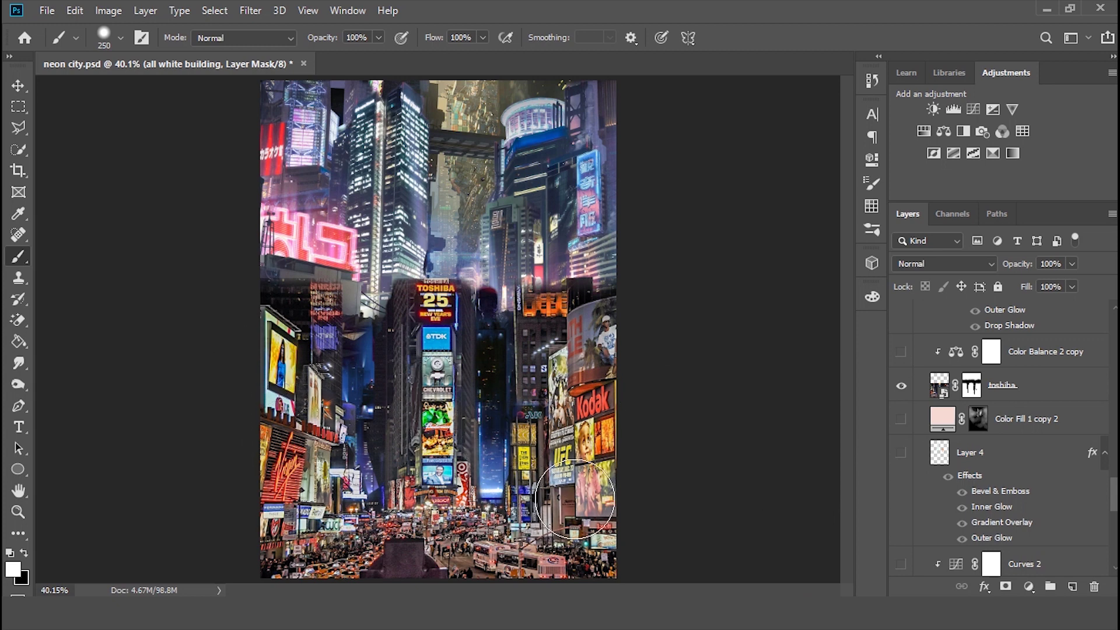
pyautogui.click(902, 386)
pyautogui.click(902, 387)
# - Show the "street" layer with its mask disabled to reveal the full photo, and re-enable the mask
pyautogui.scroll(3, 903, 391)
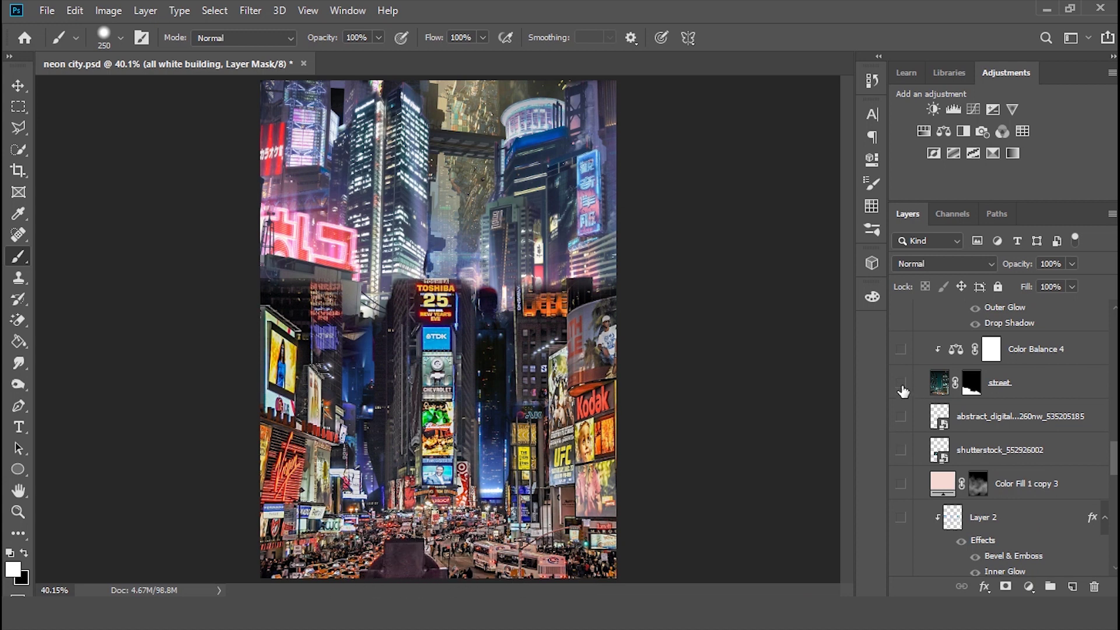
pyautogui.keyDown('shift'); pyautogui.click(971, 387); pyautogui.keyUp('shift')
pyautogui.click(902, 392)
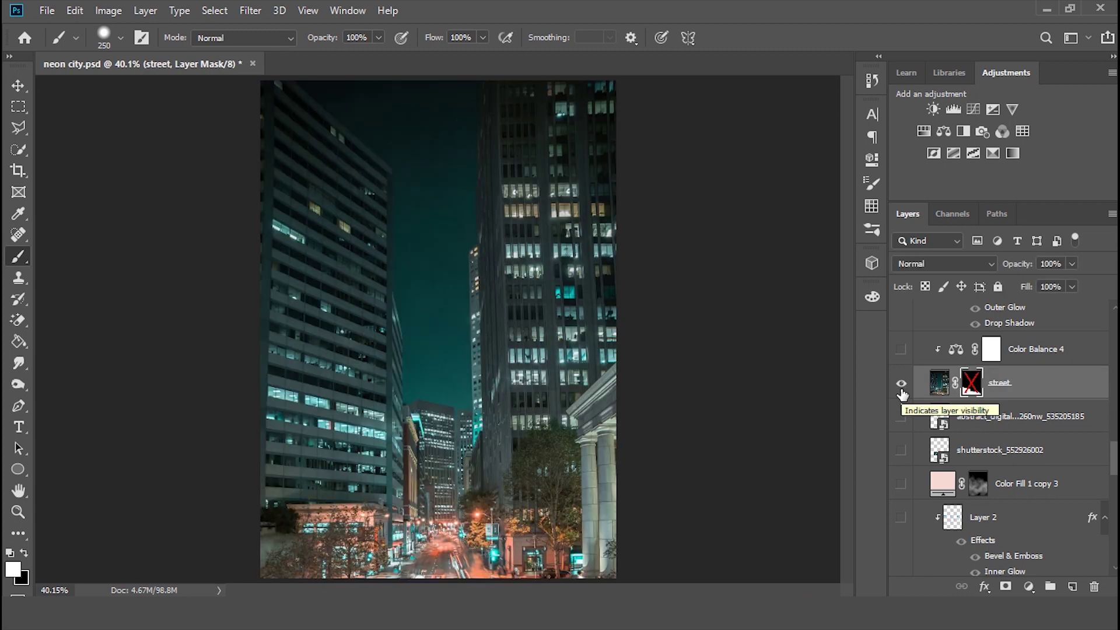
pyautogui.keyDown('shift'); pyautogui.click(971, 386); pyautogui.keyUp('shift')
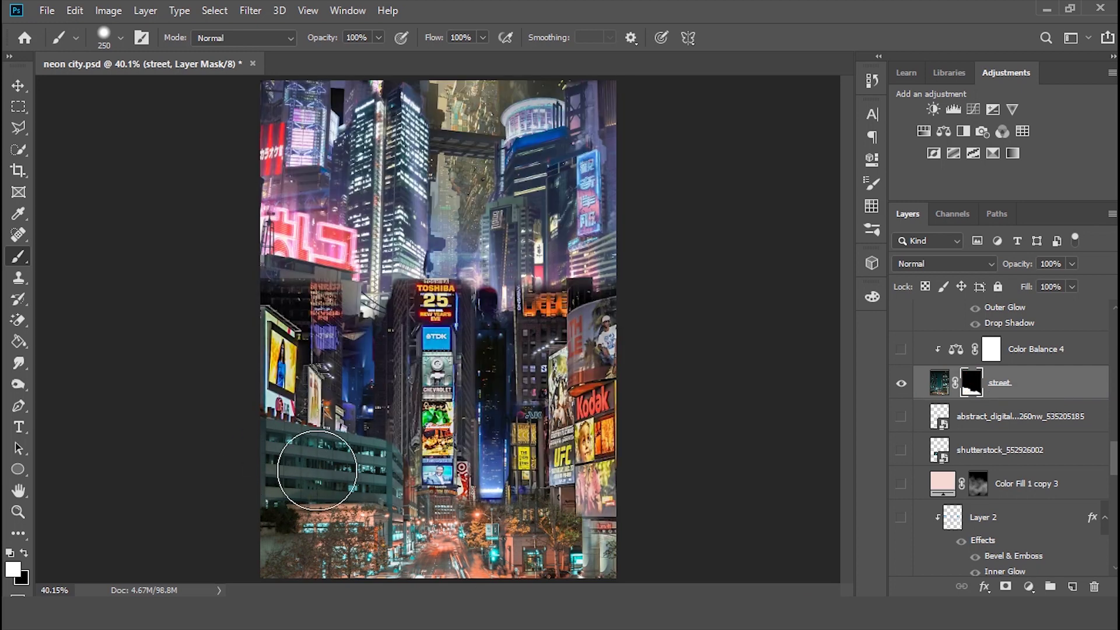
pyautogui.scroll(5, 1000, 437)
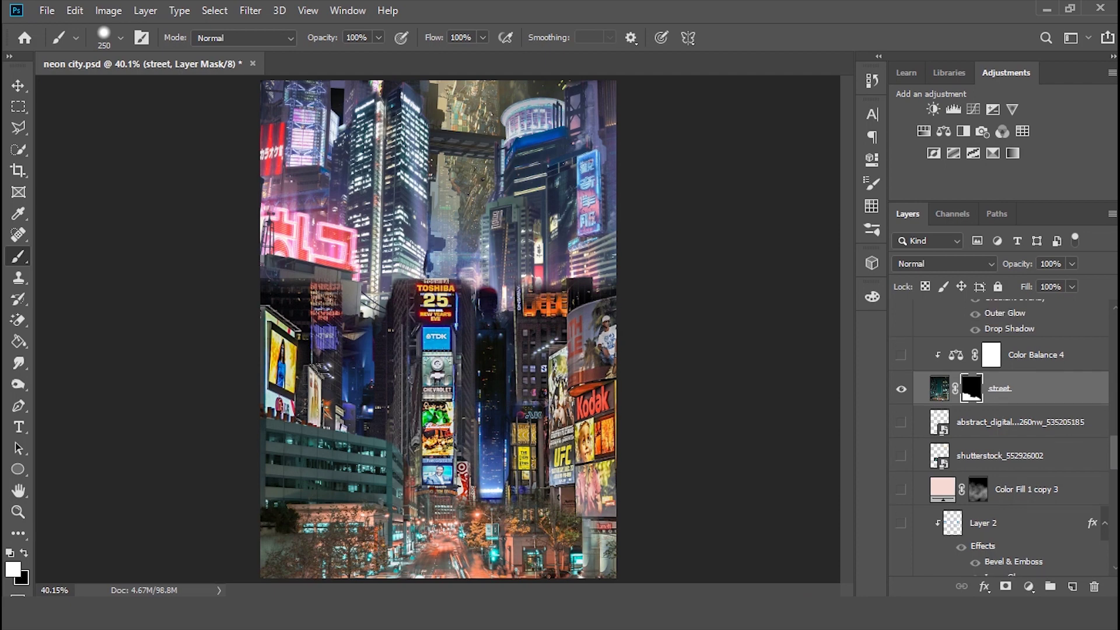
pyautogui.scroll(3, 1113, 428)
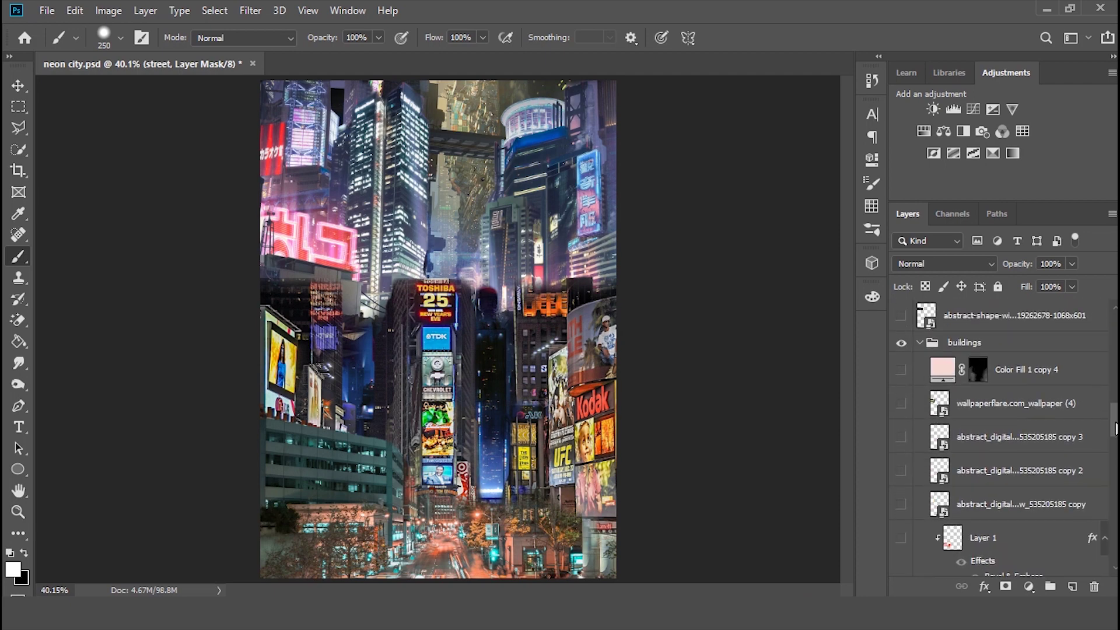
pyautogui.hotkey('ctrl', '-')
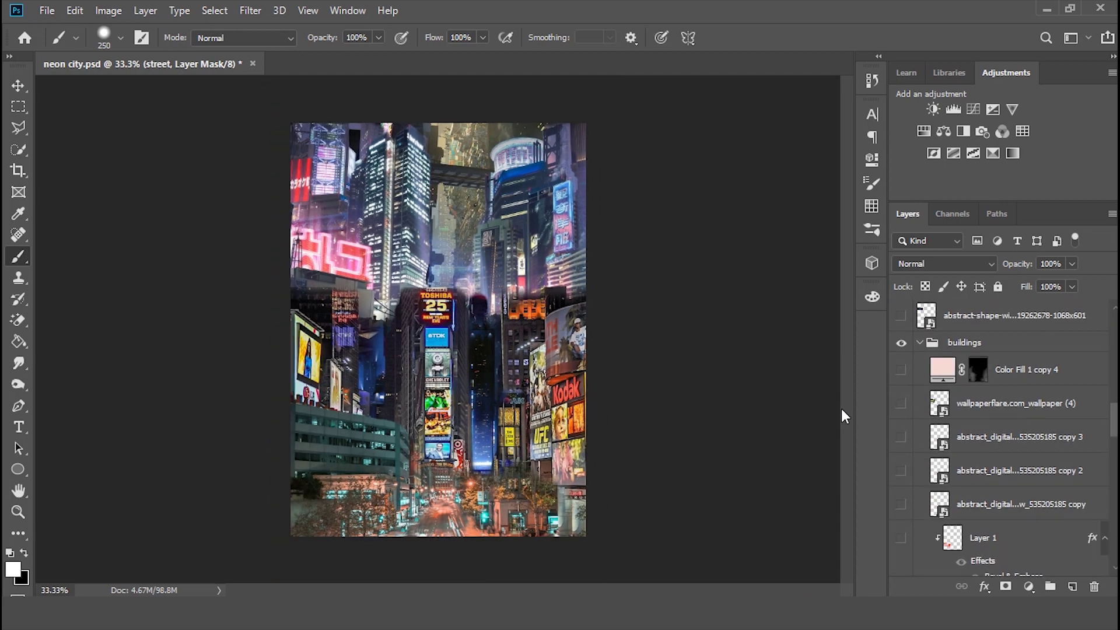
pyautogui.hotkey('ctrl', '+')
pyautogui.hotkey('ctrl', '0')
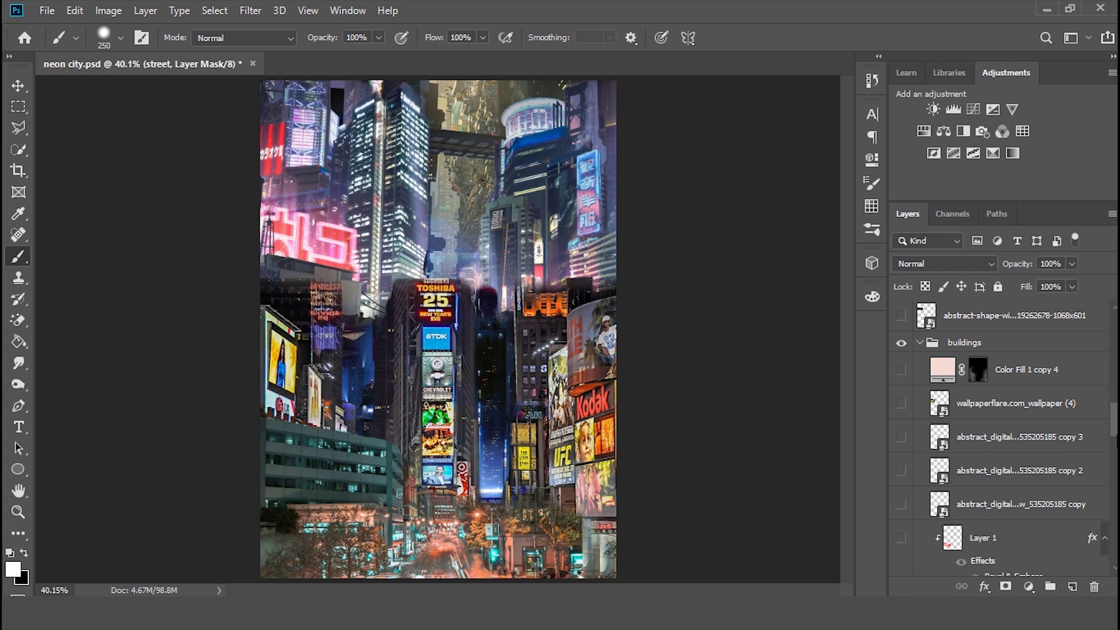
# - Make Layer 5, clipped above the "far buildings" layer, visible, switching it off and on to compare its effect
pyautogui.scroll(-5, 1115, 460)
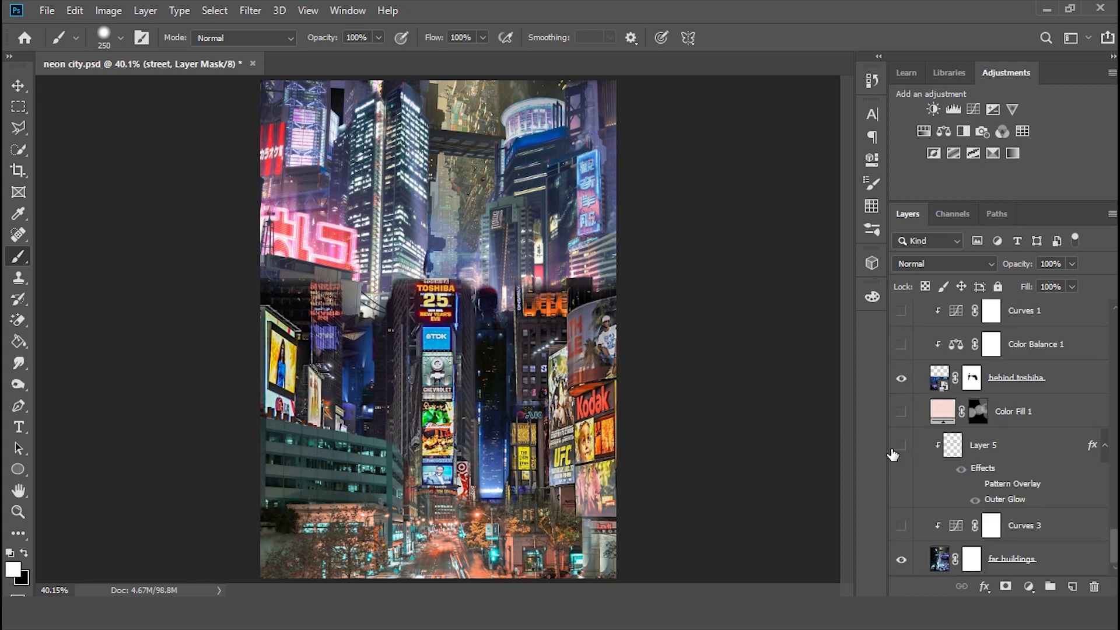
pyautogui.click(901, 447)
pyautogui.click(901, 448)
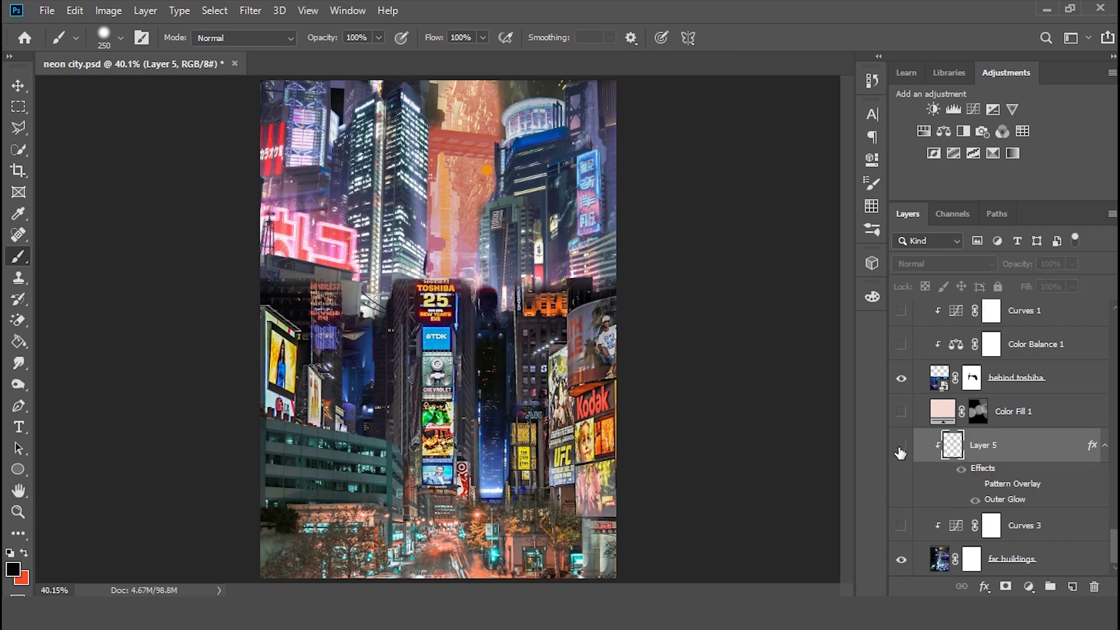
pyautogui.click(901, 447)
pyautogui.click(901, 448)
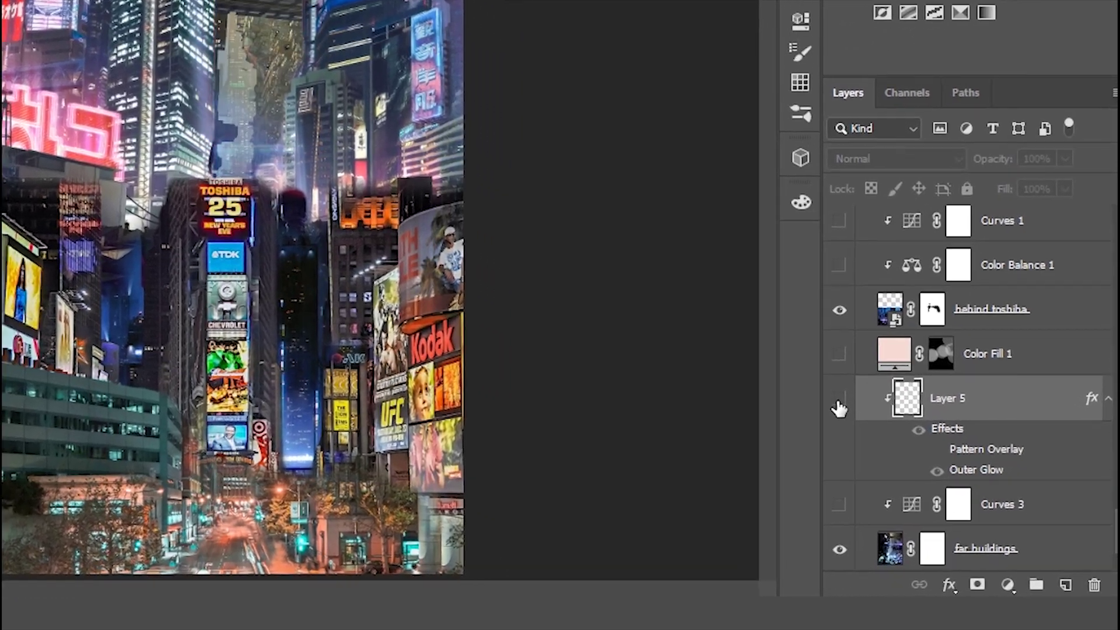
pyautogui.click(838, 397)
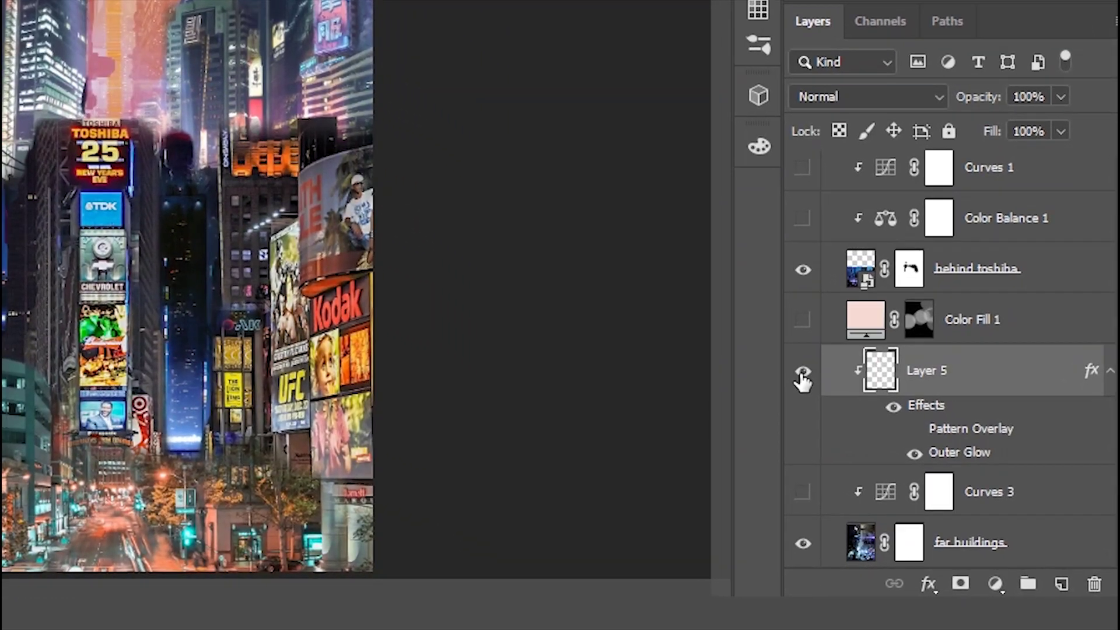
pyautogui.click(839, 397)
pyautogui.click(839, 397)
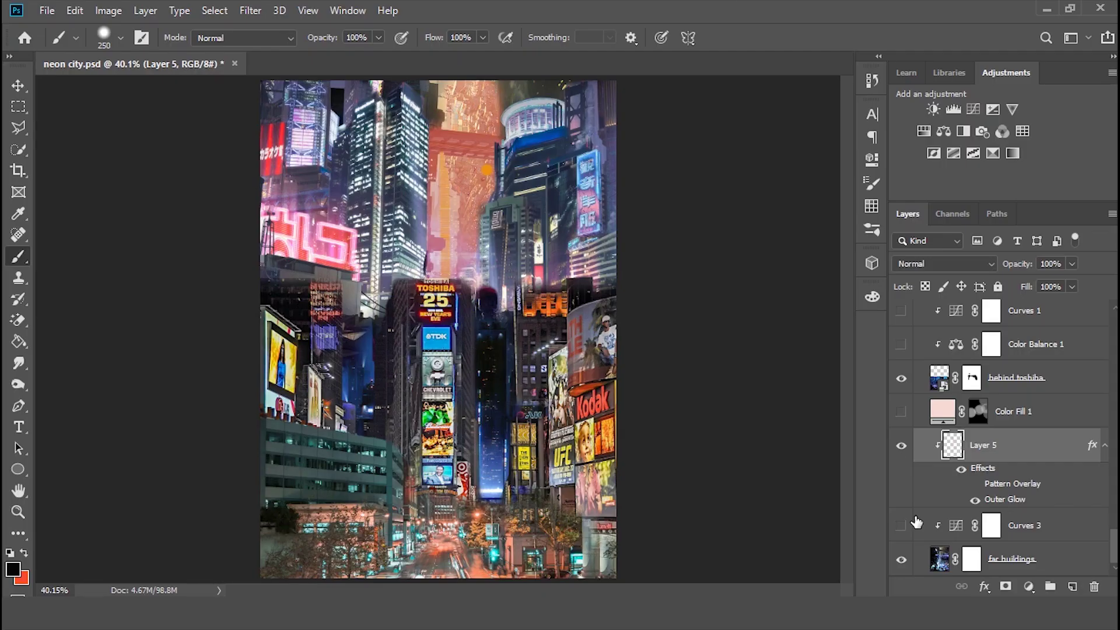
pyautogui.click(901, 448)
pyautogui.click(901, 448)
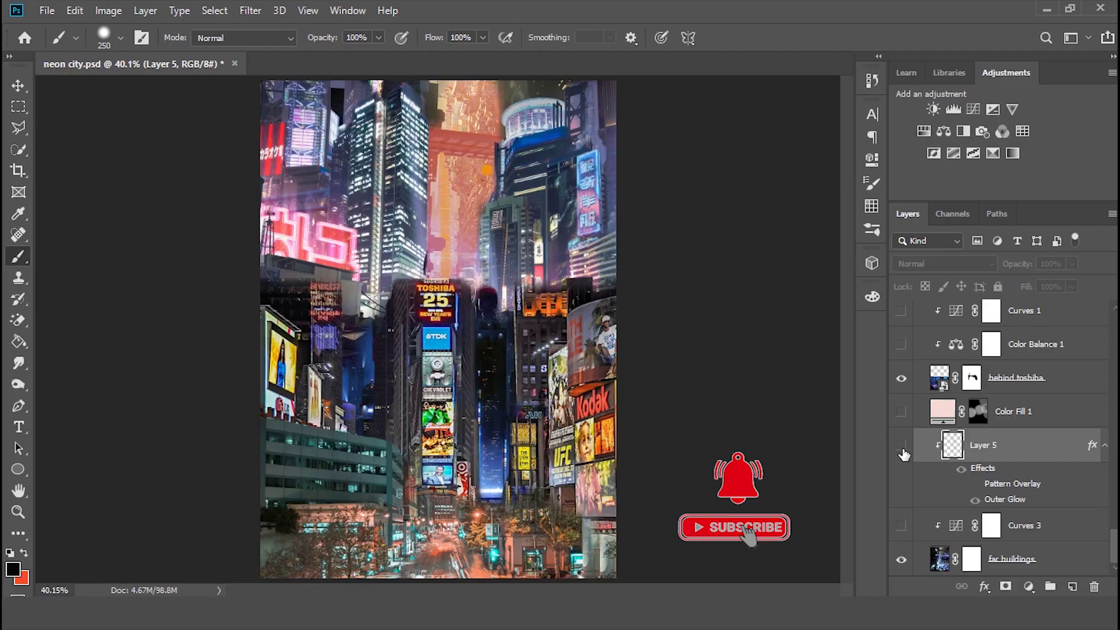
pyautogui.click(901, 446)
pyautogui.click(900, 445)
# - Show the Color Fill 1 layer and the Curves 1 and Color Balance 1 adjustments clipped to "behind toshiba"
pyautogui.scroll(2, 910, 466)
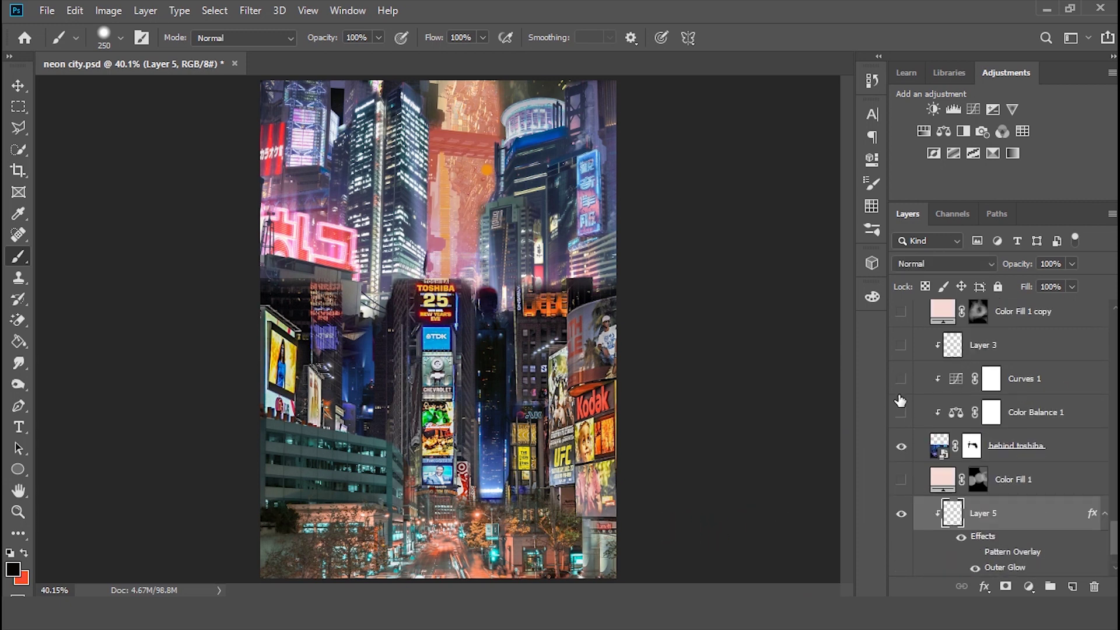
pyautogui.click(901, 446)
pyautogui.click(901, 446)
pyautogui.click(901, 559)
pyautogui.moveTo(1115, 547); pyautogui.dragTo(1115, 535)
pyautogui.click(902, 558)
pyautogui.click(900, 520)
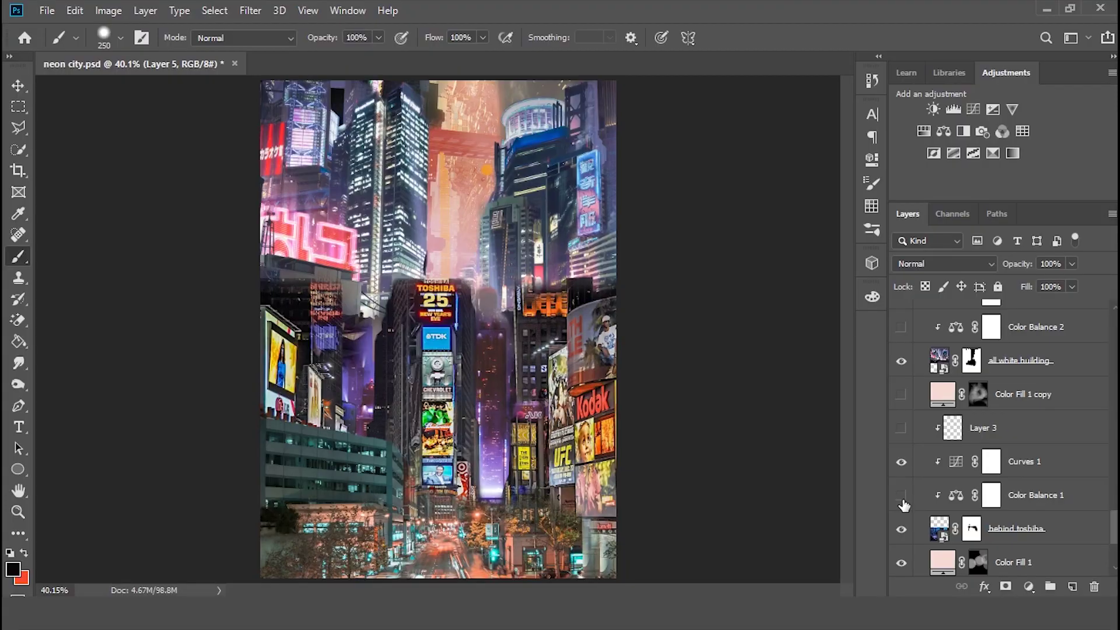
pyautogui.click(778, 442)
pyautogui.click(777, 384)
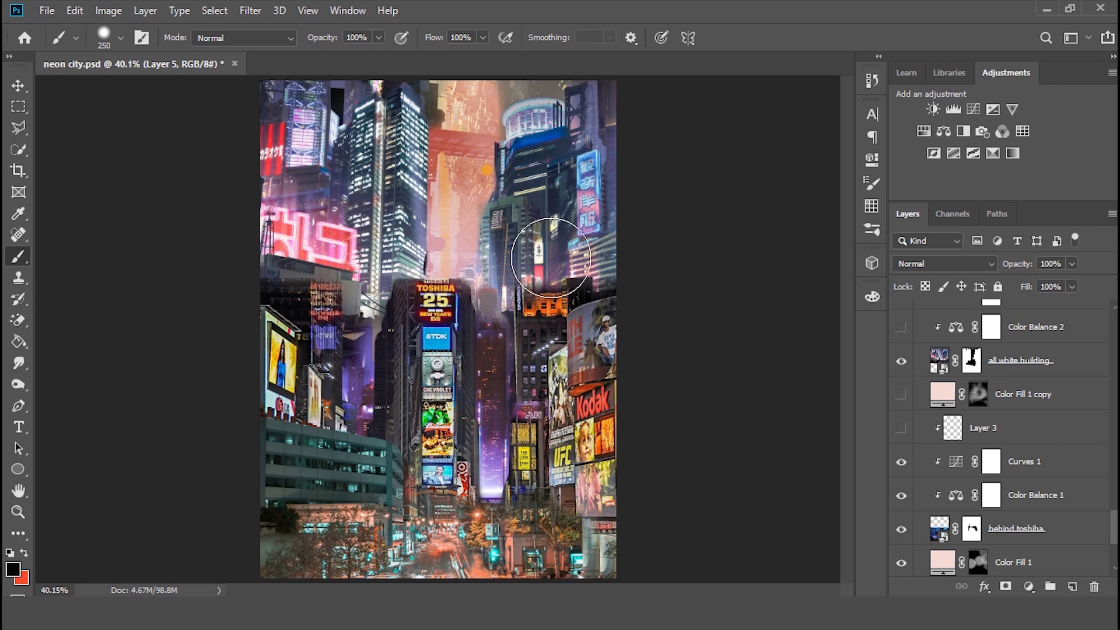
# - Reduce the brush size to 35 while inspecting the upper buildings up close
pyautogui.hotkey('ctrl', '+')
pyautogui.hotkey('ctrl', '+')
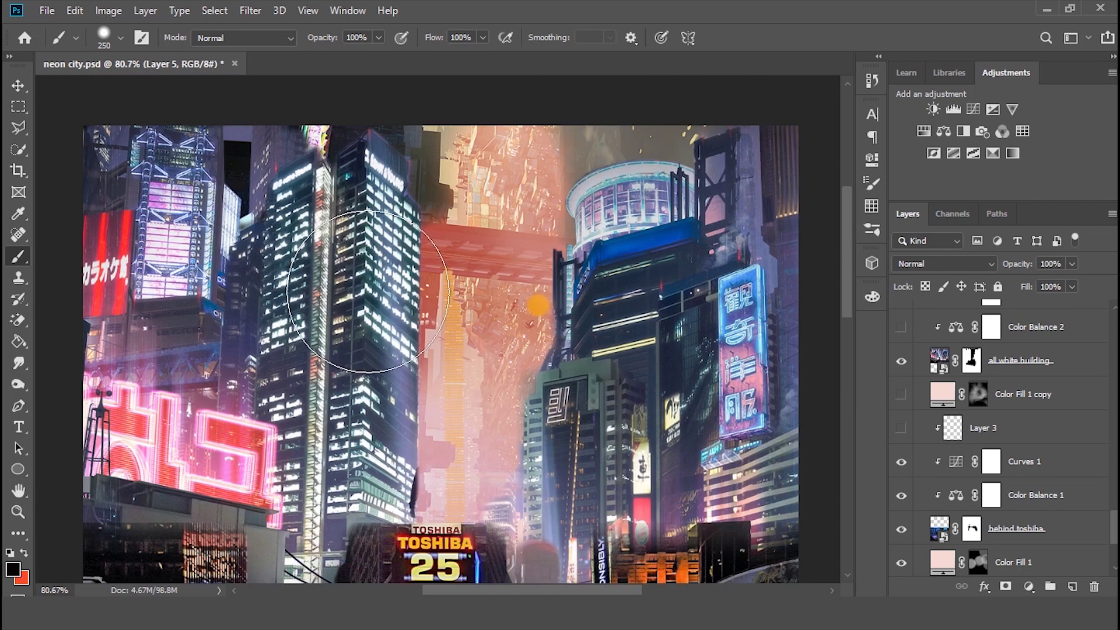
pyautogui.press('[')
pyautogui.press('[')
pyautogui.press('[')
pyautogui.press('[')
pyautogui.press('[')
pyautogui.press('[')
pyautogui.press('[')
pyautogui.press('[')
pyautogui.press('[')
pyautogui.press('[')
pyautogui.press('[')
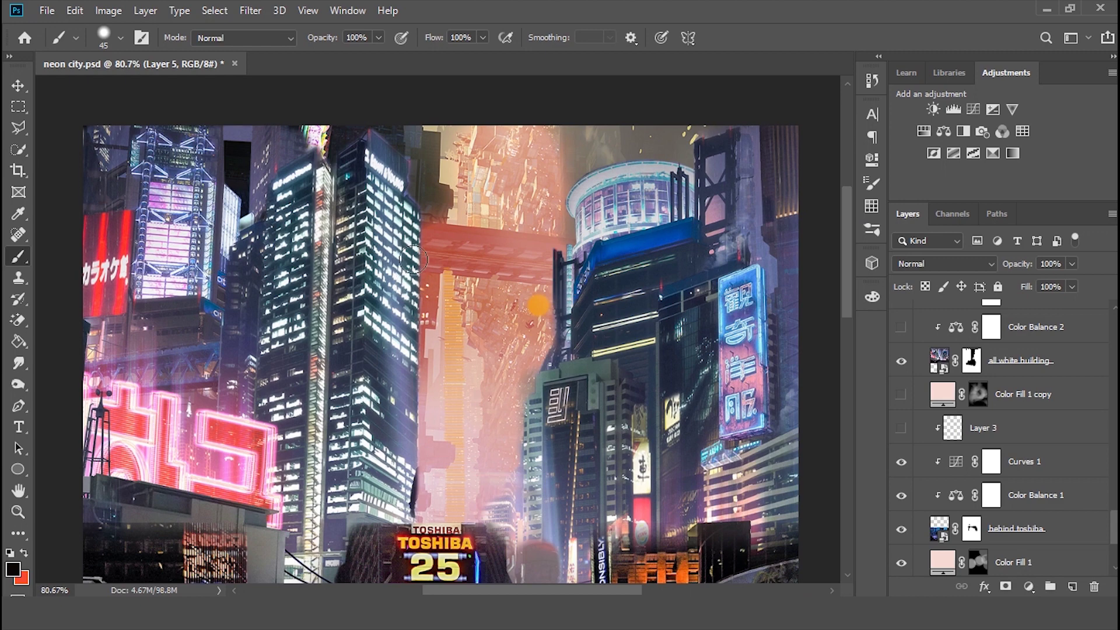
pyautogui.press('[')
pyautogui.hotkey('ctrl', '0')
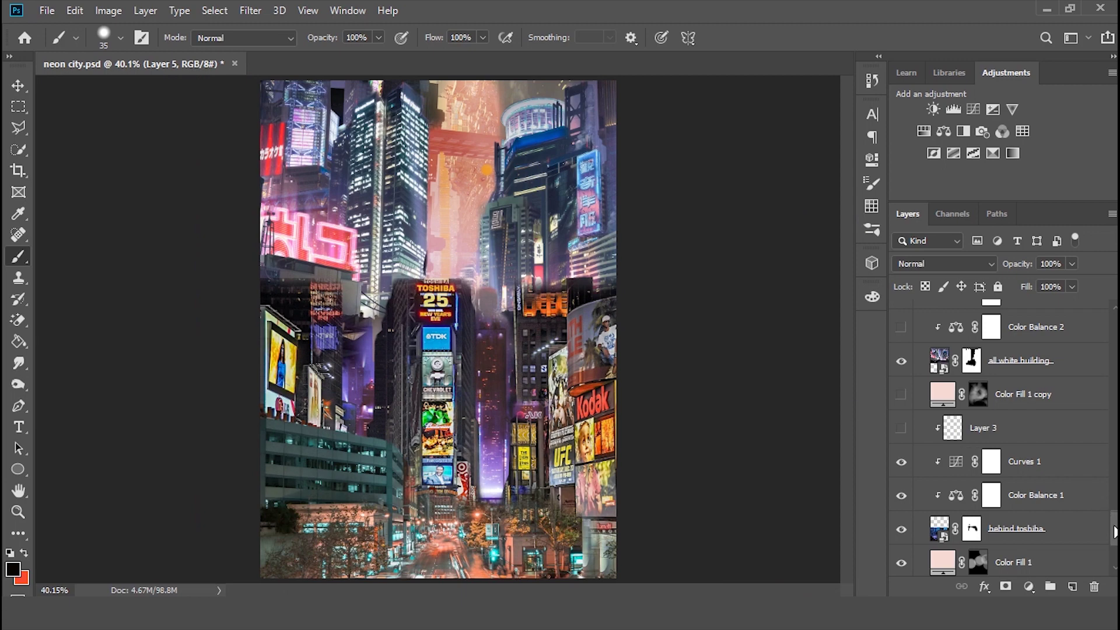
# - Select Layer 3 and make it visible, checking its painted windows on the tower beside the Toshiba building
pyautogui.scroll(-2, 1114, 530)
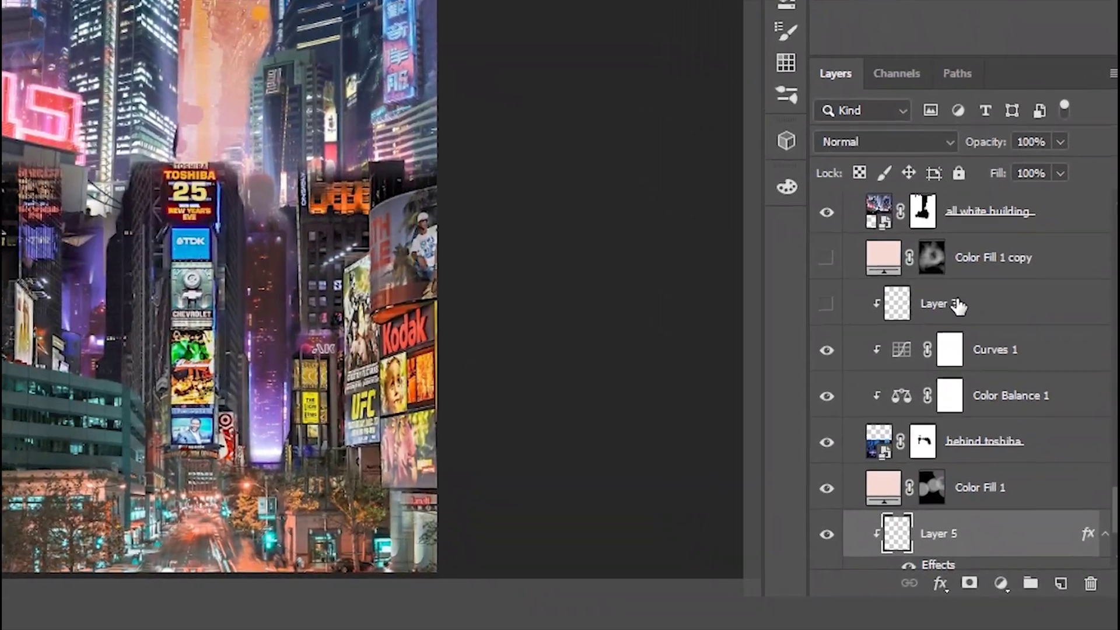
pyautogui.click(995, 381)
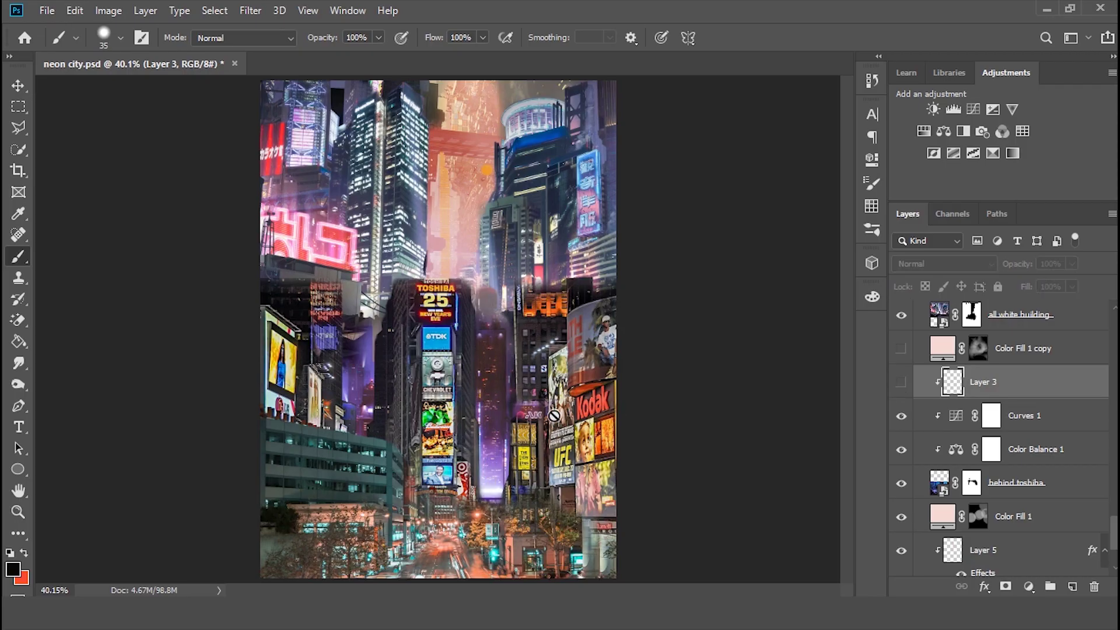
pyautogui.scroll(10, 554, 416)
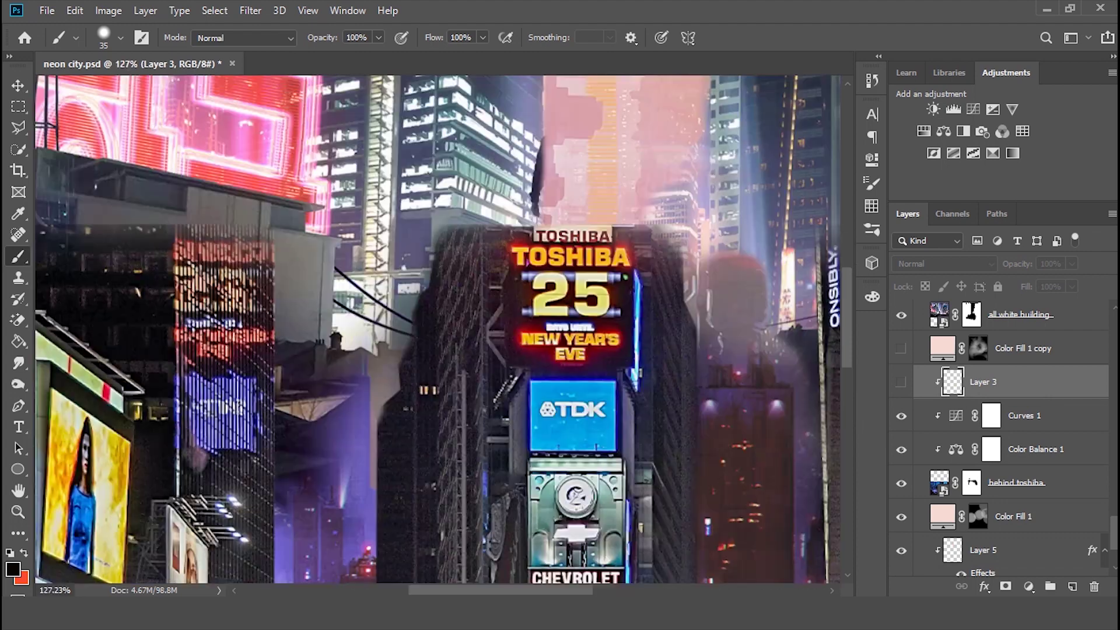
pyautogui.hscroll(5, 651, 355)
pyautogui.scroll(-5, 651, 354)
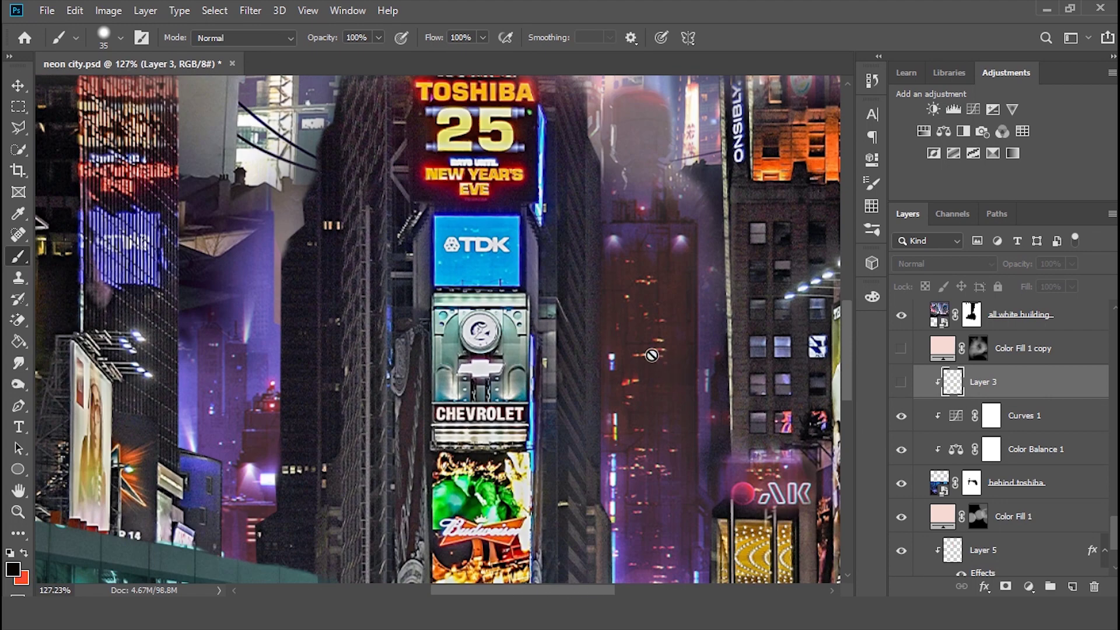
pyautogui.click(901, 382)
pyautogui.scroll(-5, 613, 408)
pyautogui.scroll(-3, 617, 410)
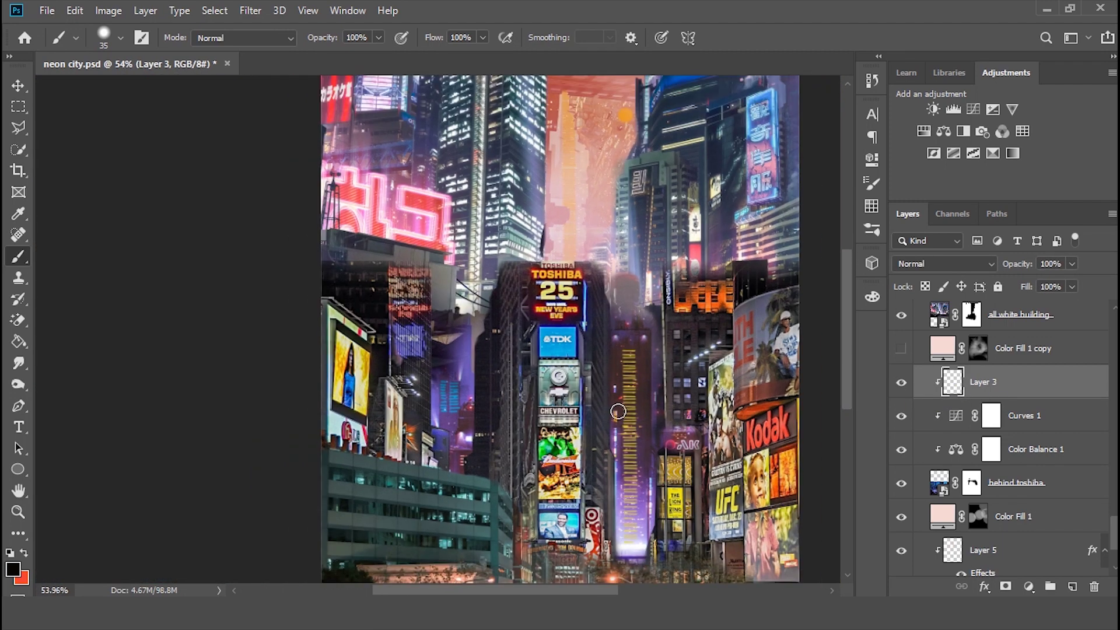
pyautogui.scroll(-3, 618, 412)
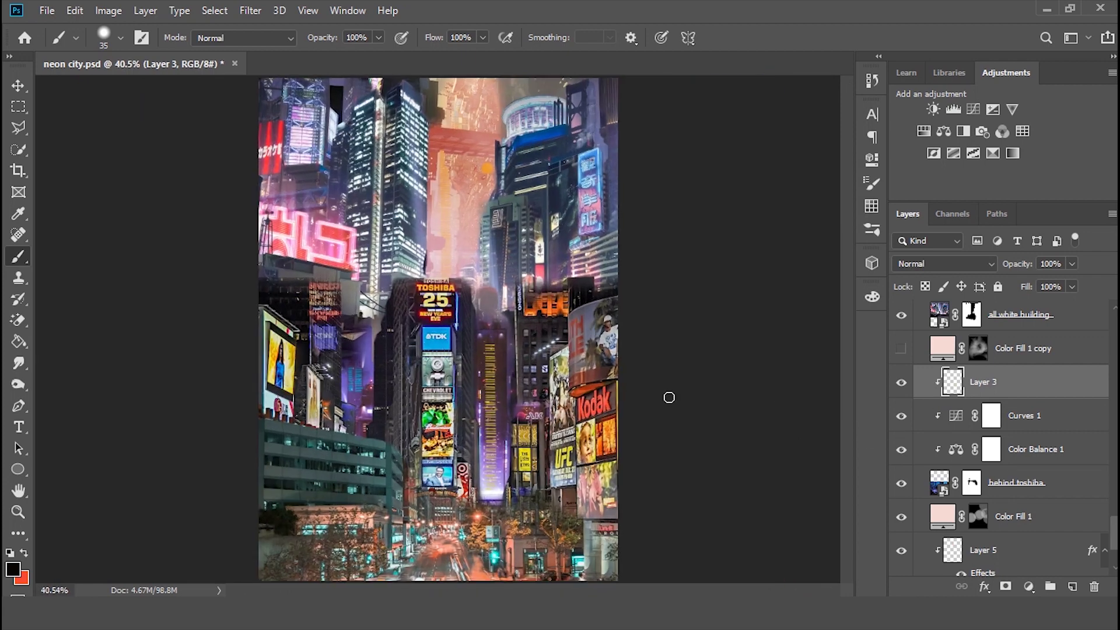
# - Compare Layer 3 off and on and show the Color Fill 1 copy layer beneath "all white building"
pyautogui.click(901, 383)
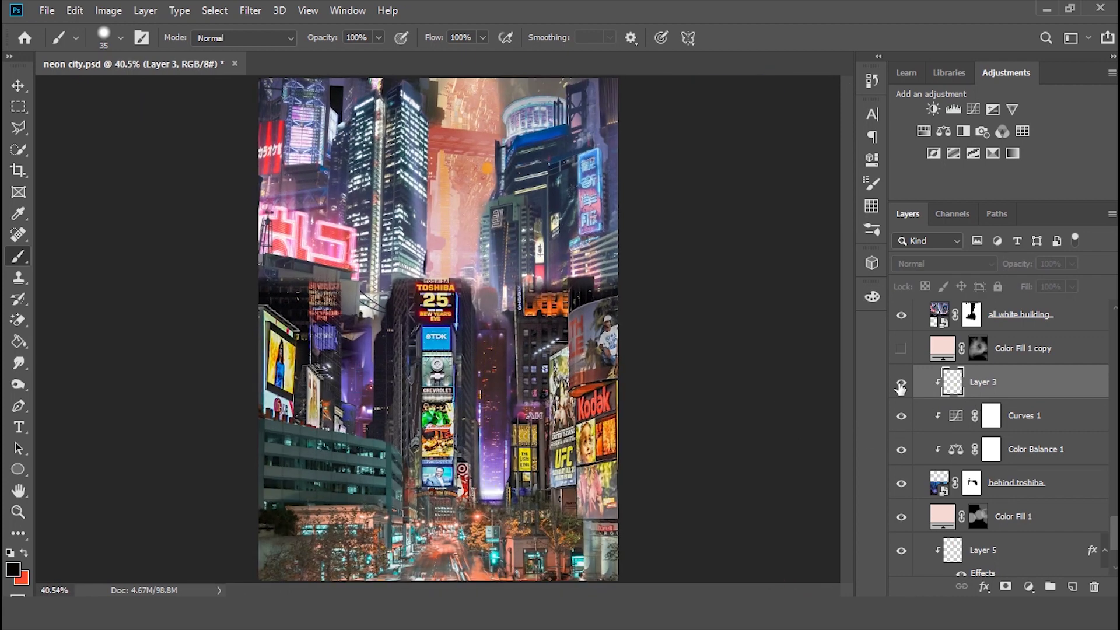
pyautogui.click(901, 383)
pyautogui.scroll(3, 991, 467)
pyautogui.click(901, 475)
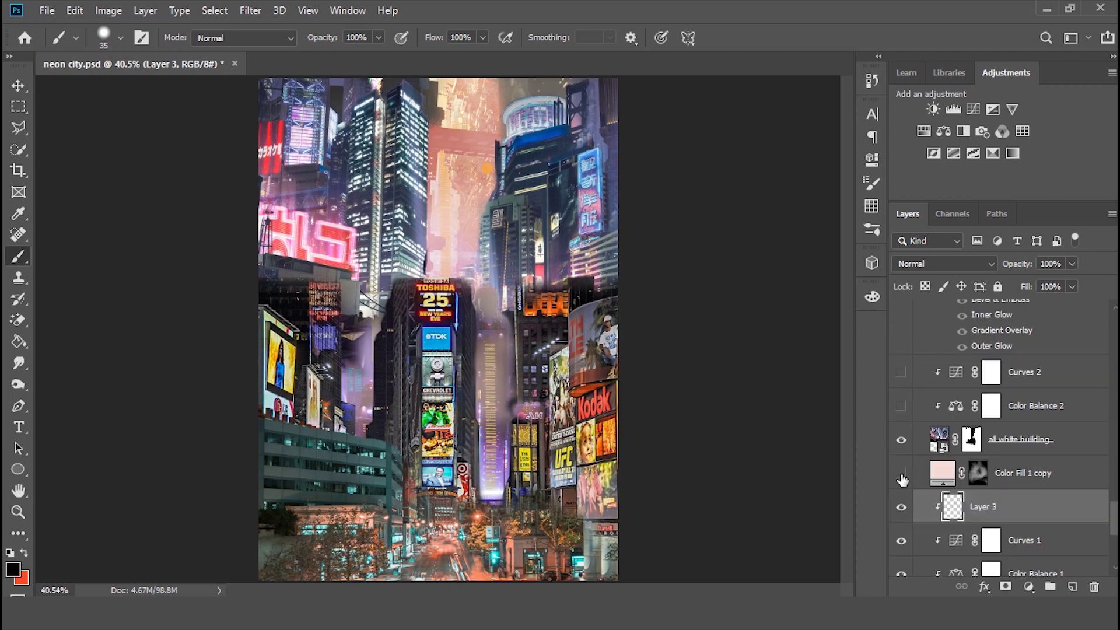
pyautogui.click(901, 476)
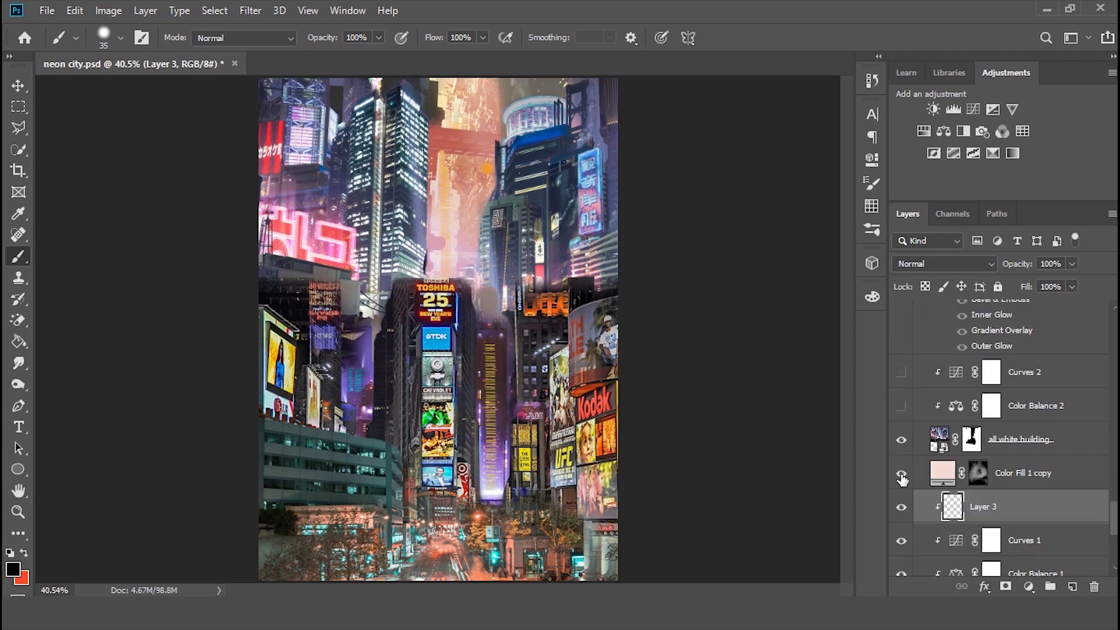
pyautogui.click(901, 474)
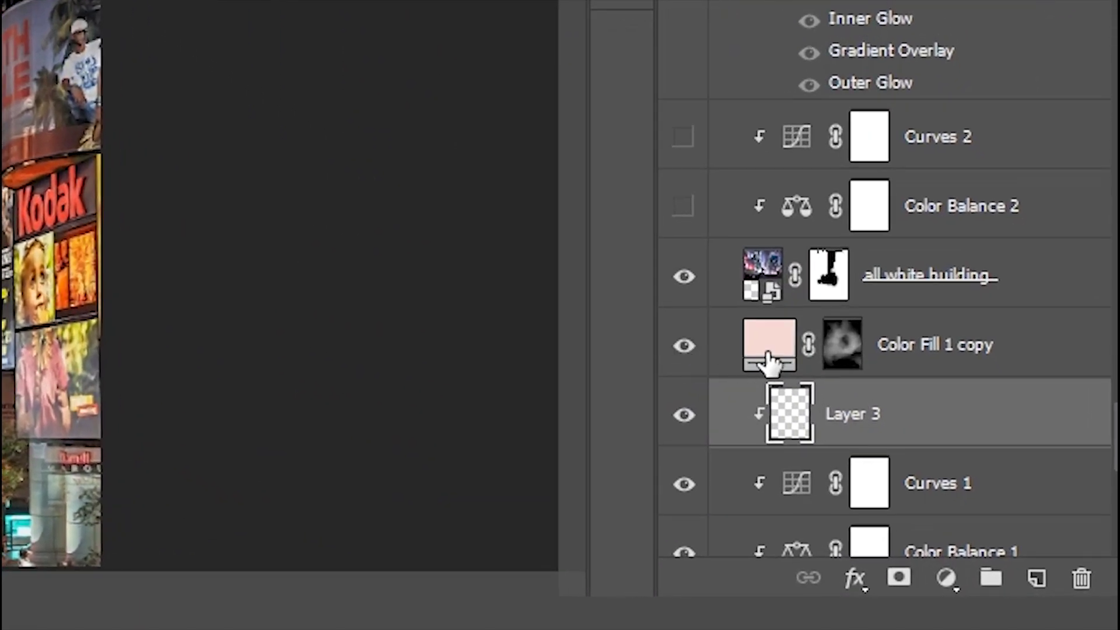
# - Select the Color Fill 1 copy layer's fill and mask, toggling its visibility to examine the fog around the towers
pyautogui.click(768, 362)
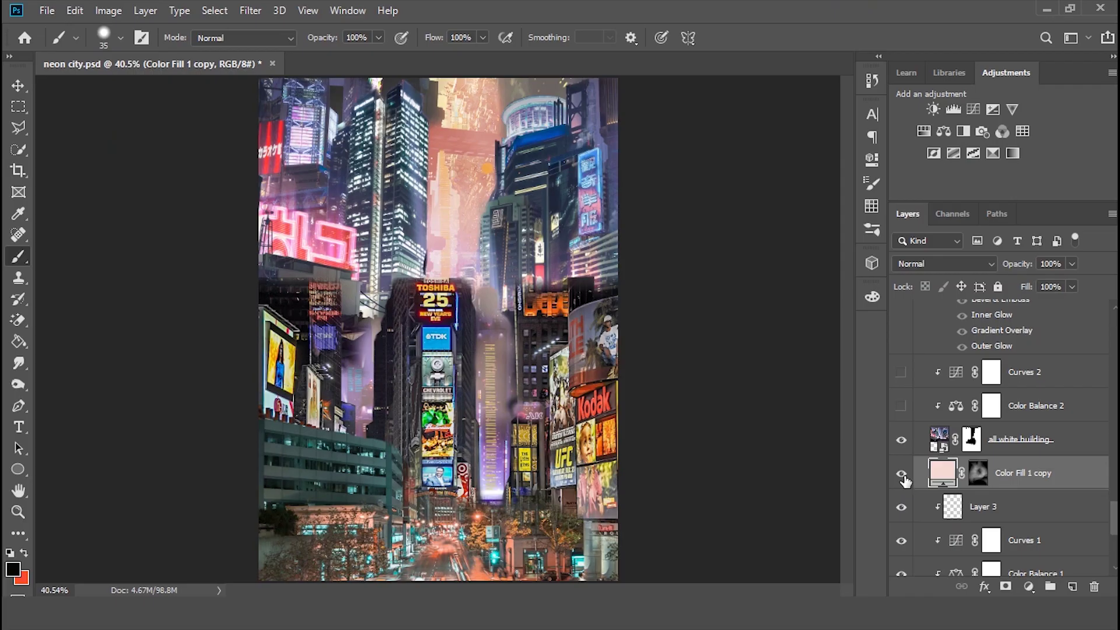
pyautogui.click(901, 475)
pyautogui.click(901, 475)
pyautogui.click(985, 477)
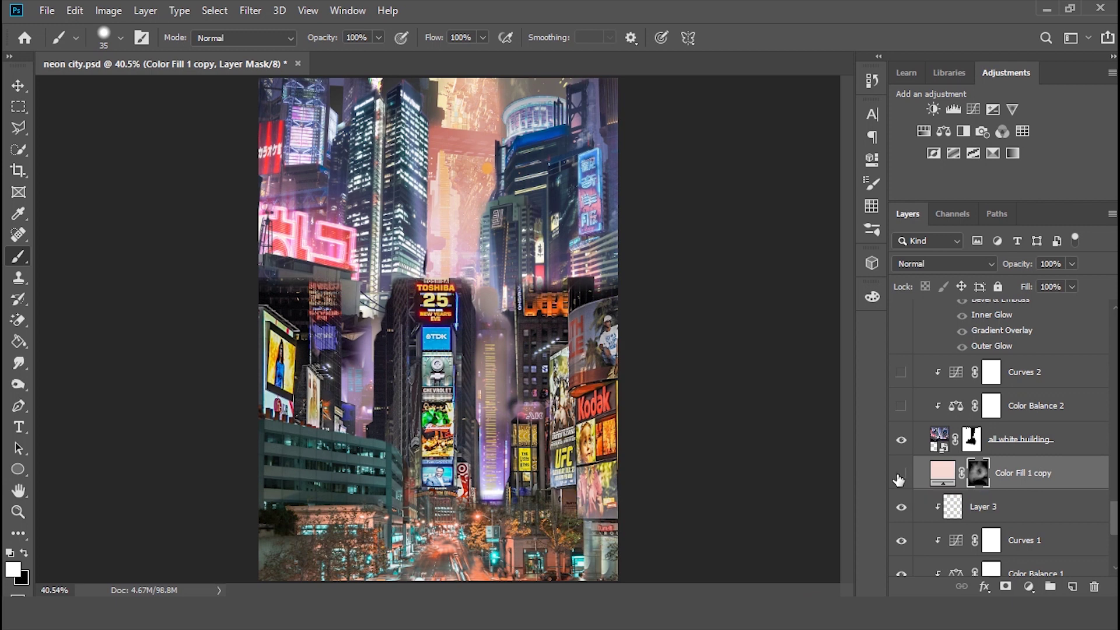
pyautogui.click(898, 475)
pyautogui.click(898, 475)
pyautogui.click(898, 475)
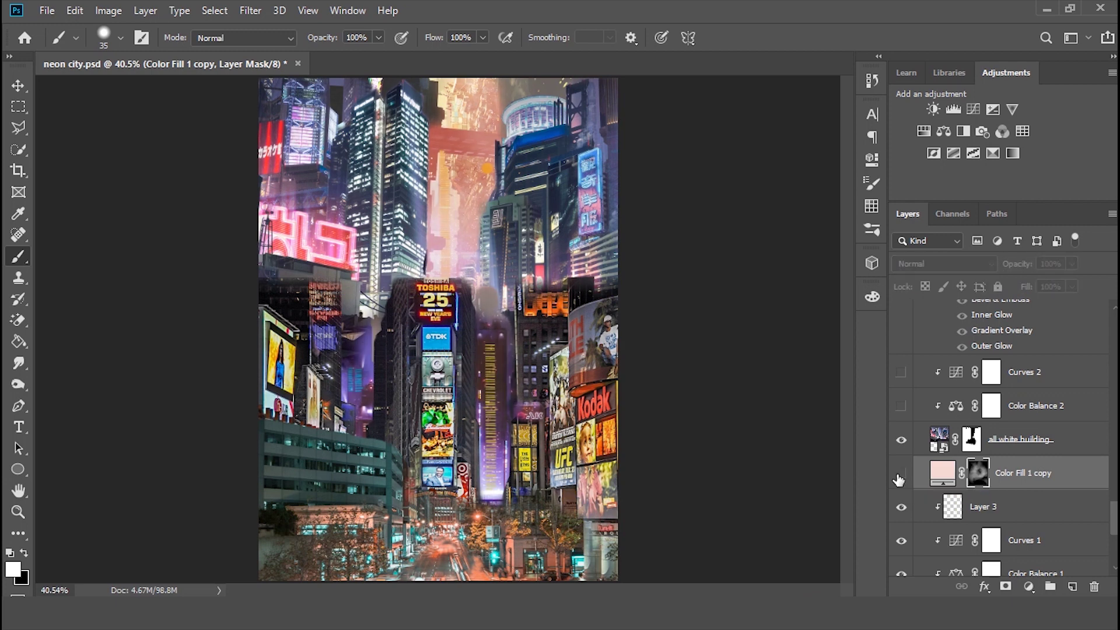
pyautogui.click(899, 476)
pyautogui.click(899, 476)
pyautogui.click(898, 476)
# - Select Layer 4 and make it visible, switching it off and on to compare the windows on the tall towers
pyautogui.scroll(3, 900, 461)
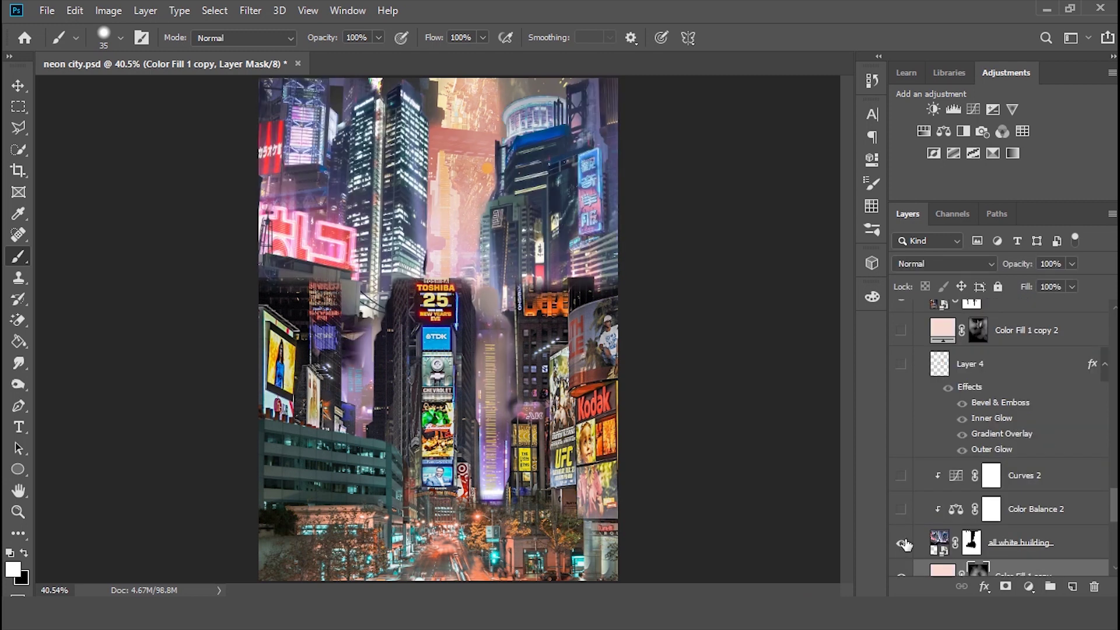
pyautogui.click(947, 369)
pyautogui.click(901, 366)
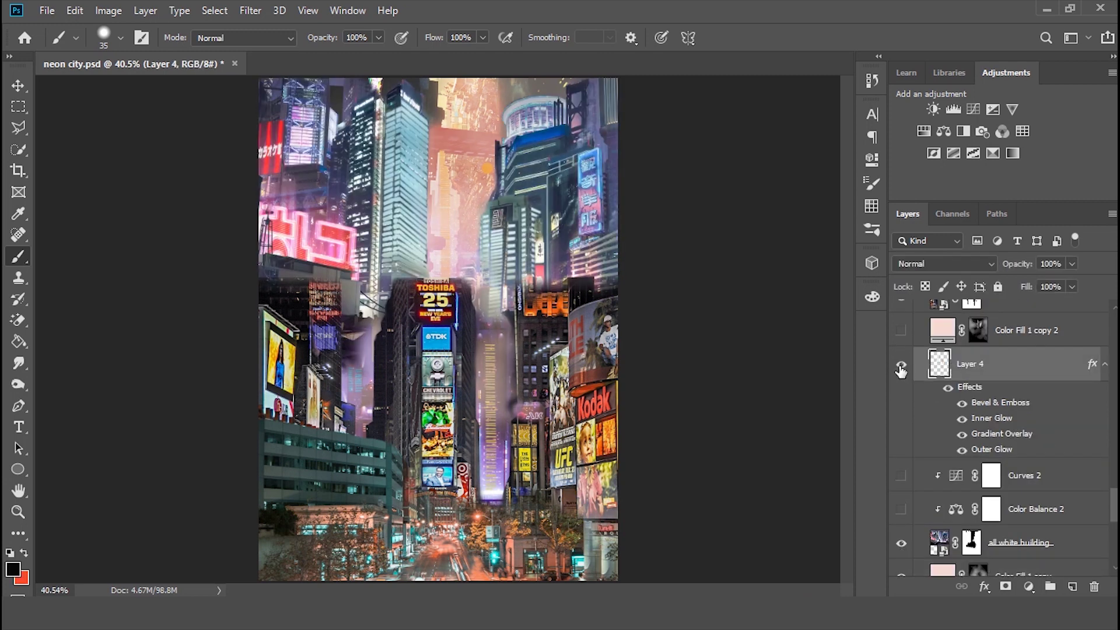
pyautogui.click(901, 367)
pyautogui.click(900, 366)
# - Show the Color Fill 1 copy 2 layer beneath the toshiba layer, toggling it to compare the added fog
pyautogui.scroll(4, 1108, 498)
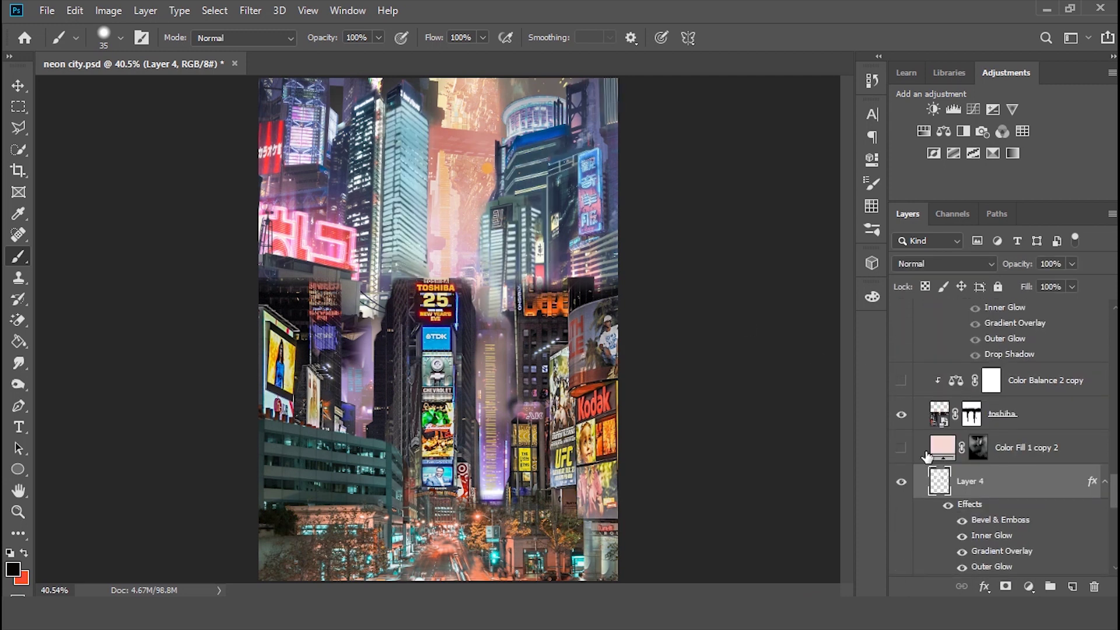
pyautogui.click(901, 449)
pyautogui.click(901, 449)
pyautogui.click(901, 449)
# - Show the Color Balance 2 copy adjustment clipped to the toshiba layer, toggling it repeatedly to compare the colour shift
pyautogui.scroll(2, 1117, 502)
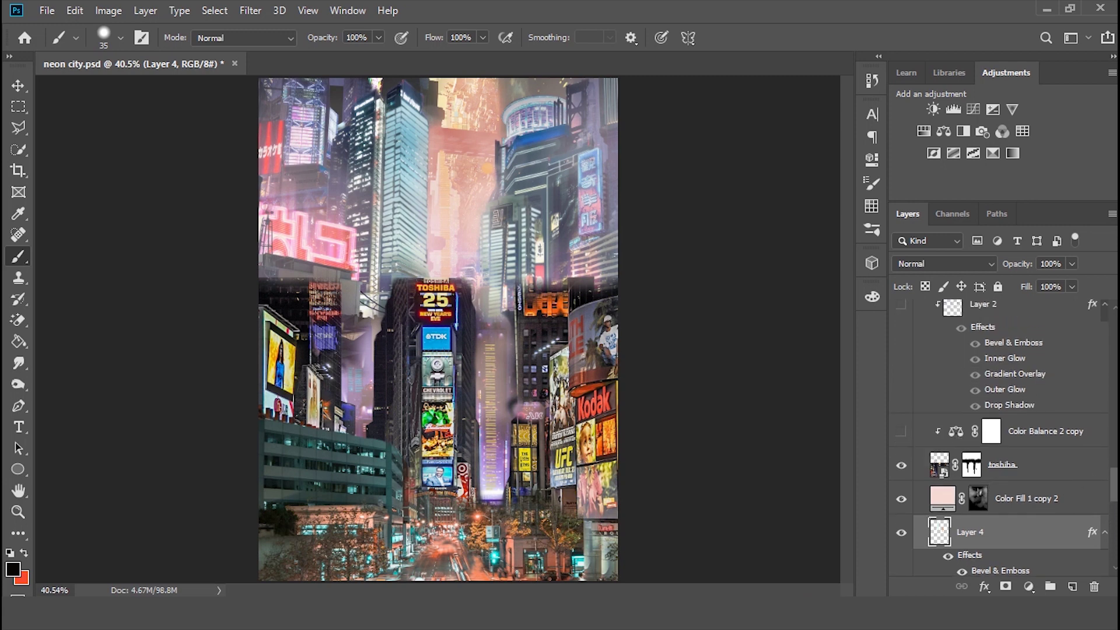
pyautogui.scroll(4, 898, 401)
pyautogui.click(901, 531)
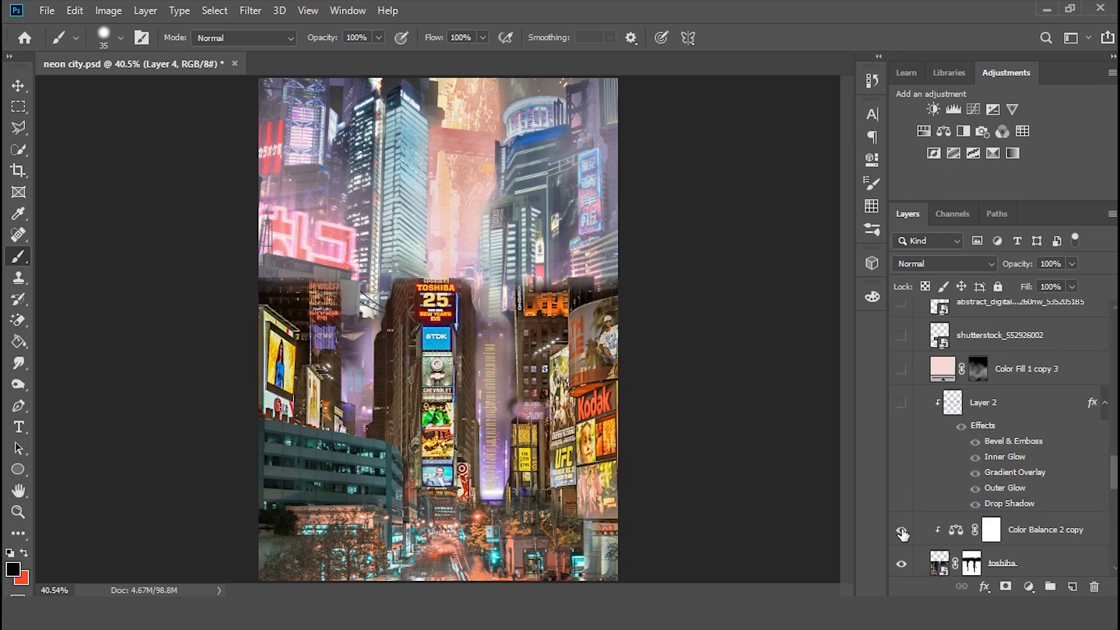
pyautogui.click(901, 531)
pyautogui.click(901, 531)
pyautogui.click(901, 531)
pyautogui.click(902, 532)
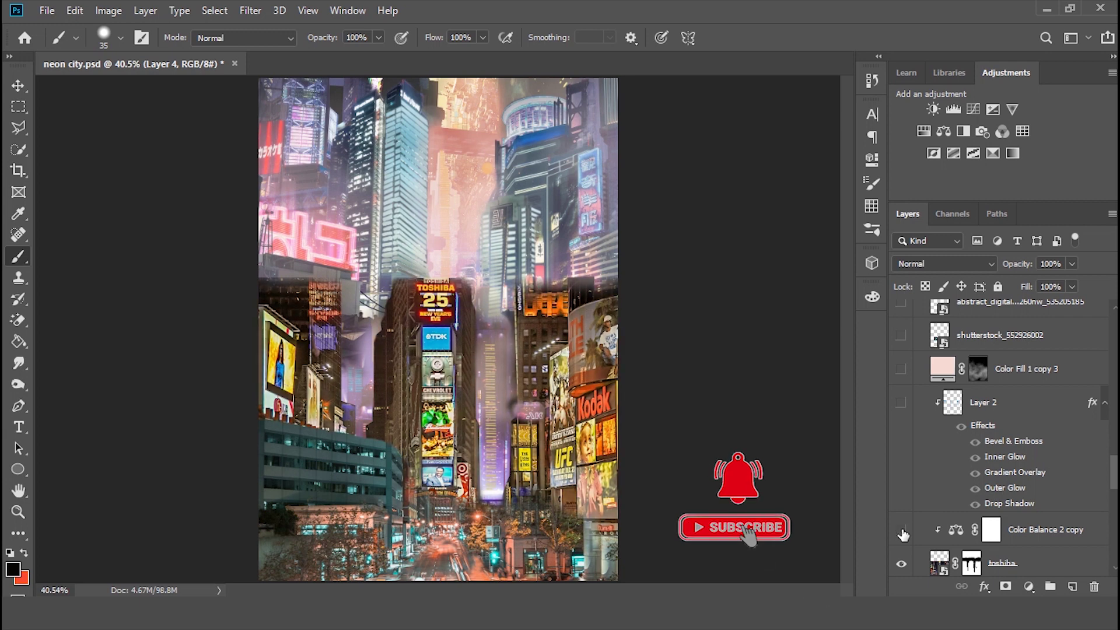
pyautogui.click(902, 532)
pyautogui.click(902, 532)
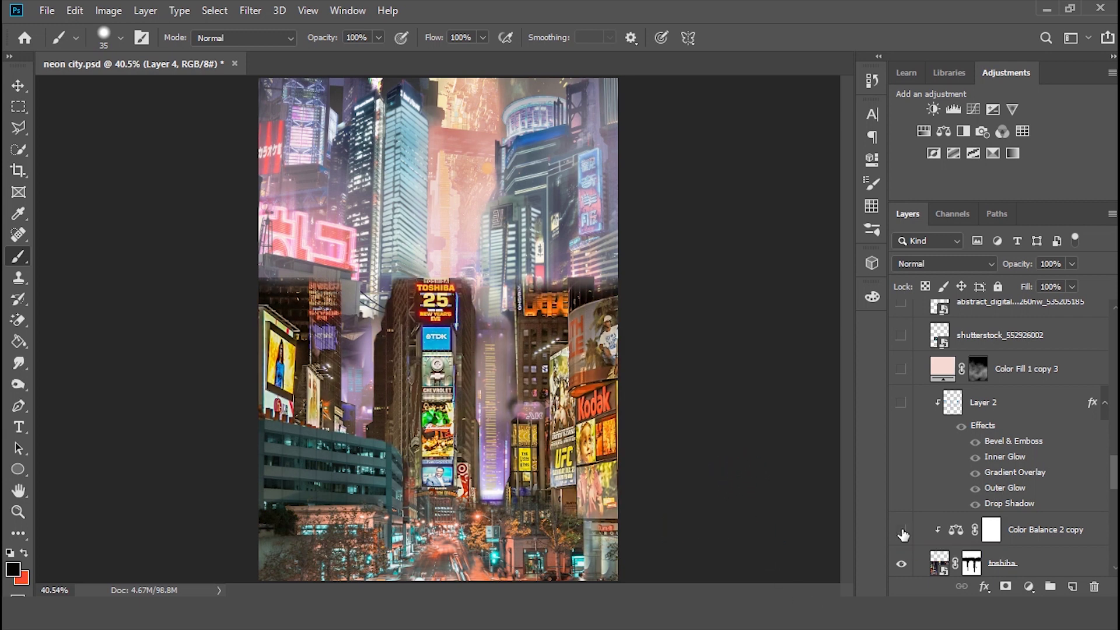
pyautogui.click(902, 532)
pyautogui.click(902, 533)
pyautogui.click(902, 532)
# - Show Layer 2, clipped to the toshiba layer, toggling it repeatedly to compare its painted windows
pyautogui.click(898, 410)
pyautogui.click(899, 410)
pyautogui.click(901, 410)
pyautogui.click(901, 409)
pyautogui.click(901, 410)
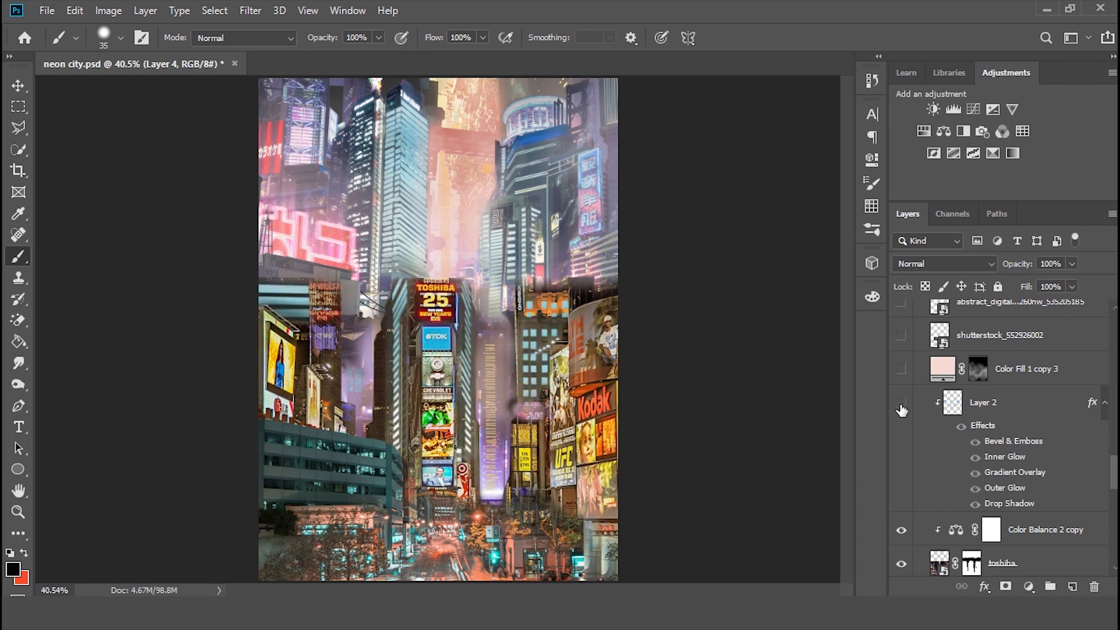
pyautogui.click(901, 409)
pyautogui.click(901, 409)
pyautogui.click(901, 409)
pyautogui.click(901, 409)
pyautogui.click(901, 410)
pyautogui.click(901, 409)
# - Show the Color Fill 1 copy 3 fog and Layer 1 above the street layer, toggling Layer 1 to compare
pyautogui.scroll(3, 1016, 440)
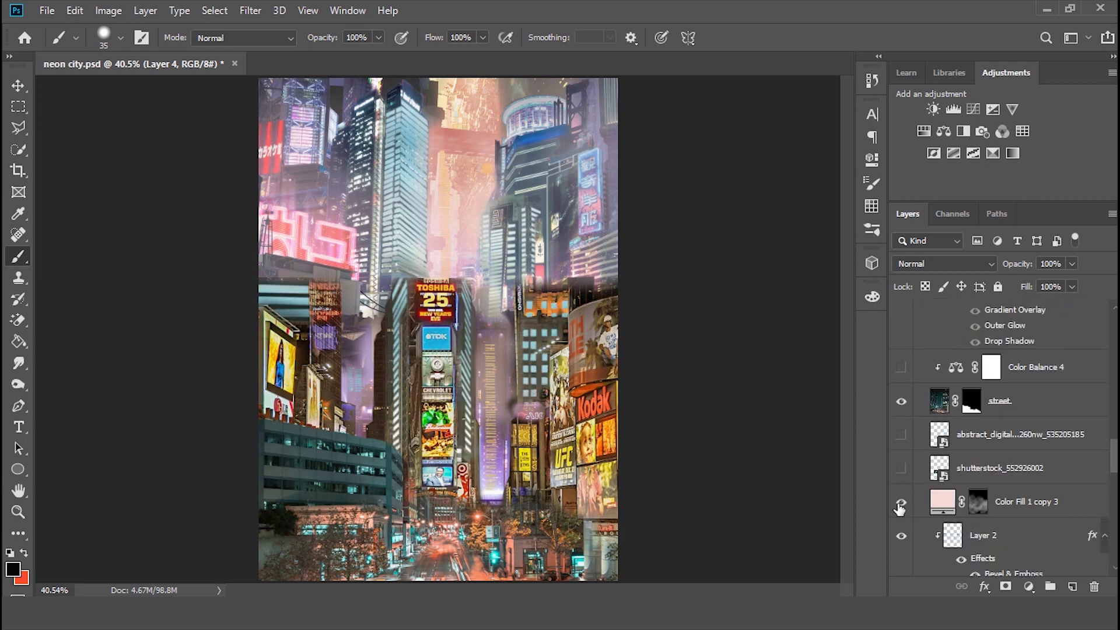
pyautogui.click(902, 502)
pyautogui.scroll(5, 905, 481)
pyautogui.click(902, 402)
pyautogui.click(902, 402)
pyautogui.click(902, 402)
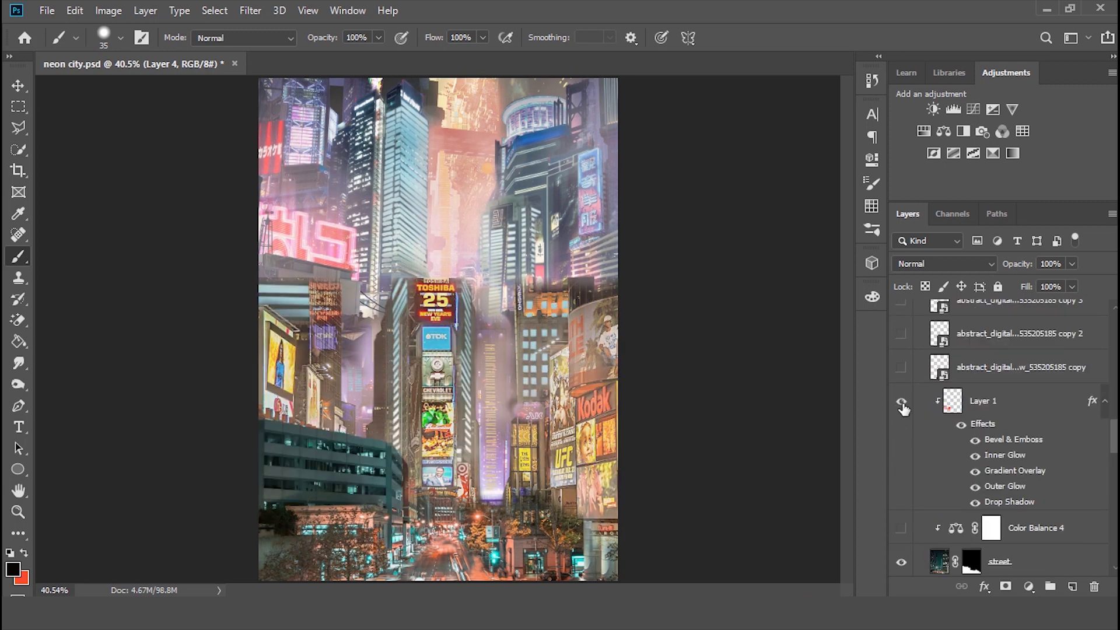
pyautogui.click(902, 405)
# - Set the abstract_digital hologram layer ending in "copy 3" to Screen blending and show the wallpaperflare.com_wallpaper (4) layer
pyautogui.scroll(3, 1062, 433)
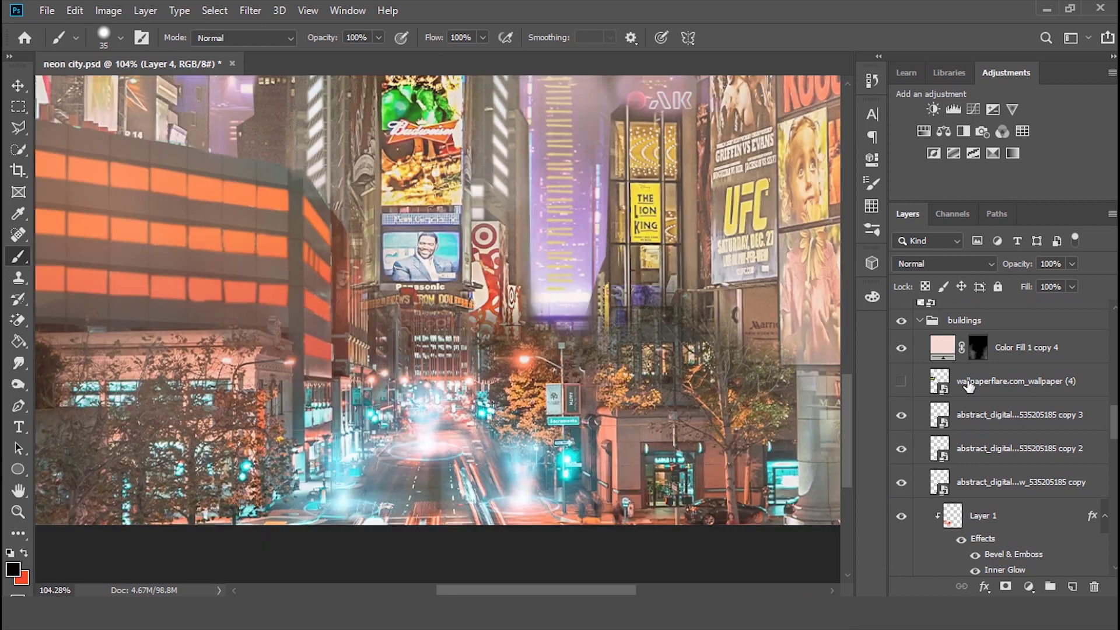
pyautogui.click(1003, 381)
pyautogui.click(1003, 414)
pyautogui.click(931, 264)
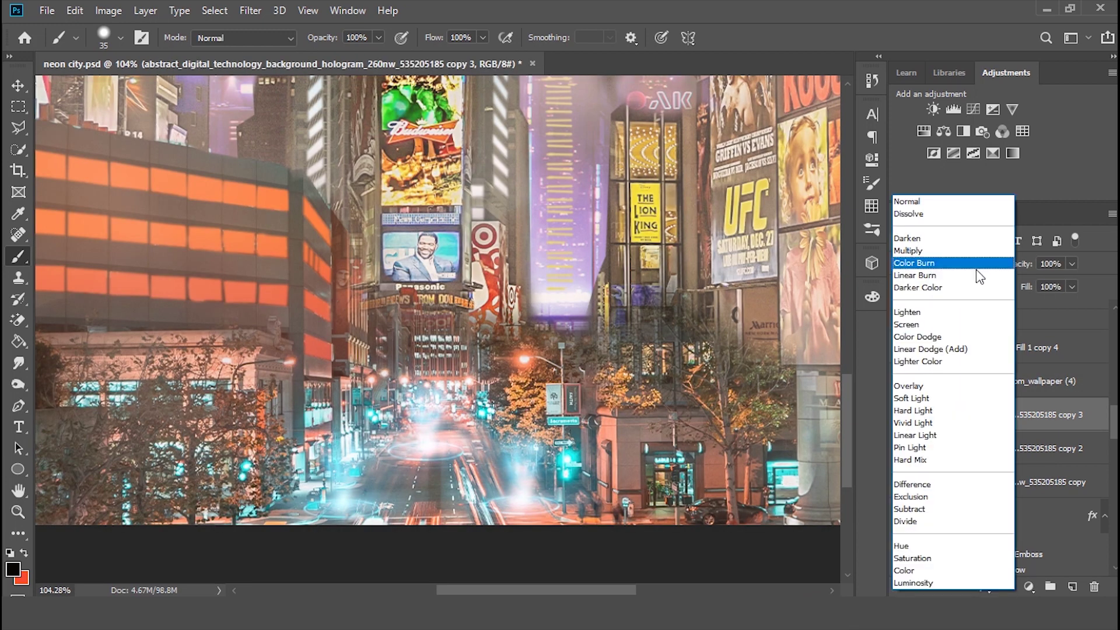
pyautogui.click(957, 325)
pyautogui.click(902, 415)
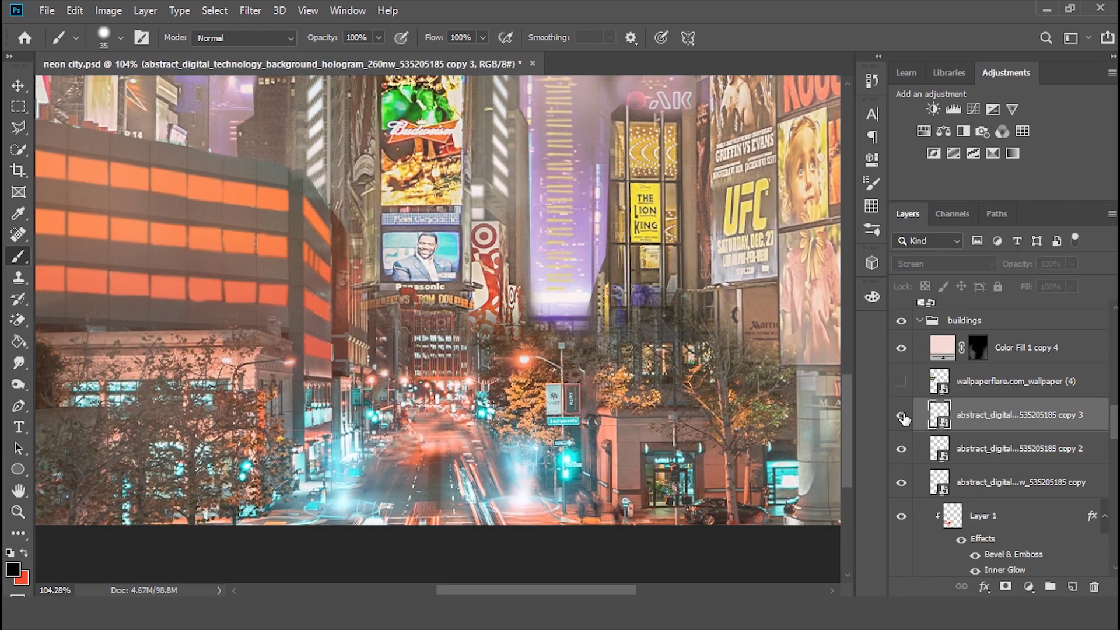
pyautogui.click(902, 415)
pyautogui.click(901, 381)
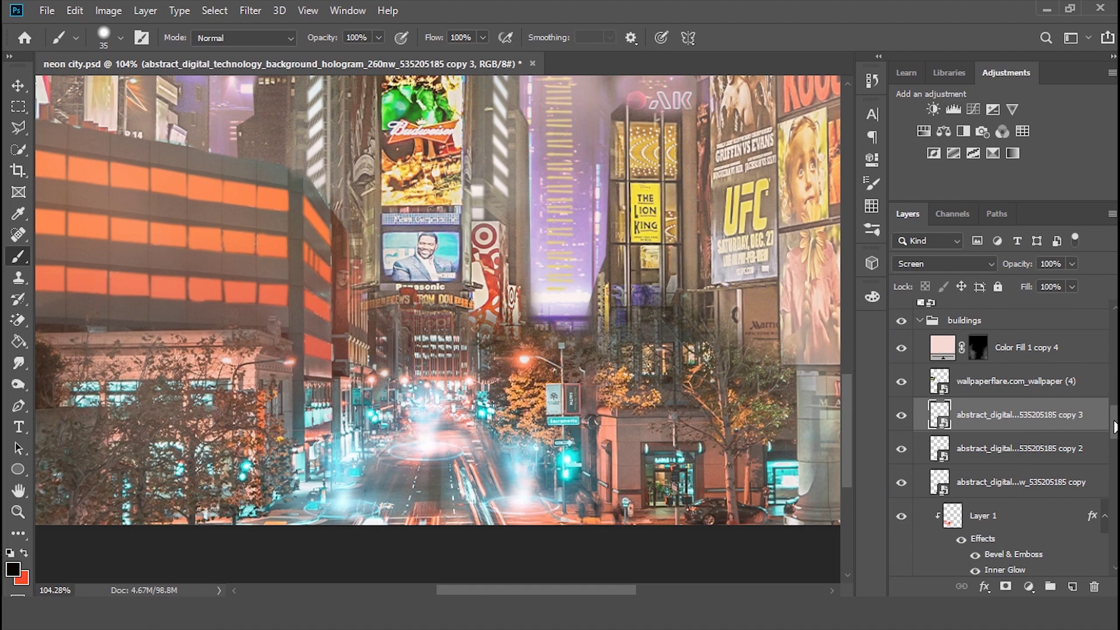
# - Select the collapsed buildings group and switch it off and on to review the combined buildings
pyautogui.moveTo(1114, 421); pyautogui.dragTo(1114, 443)
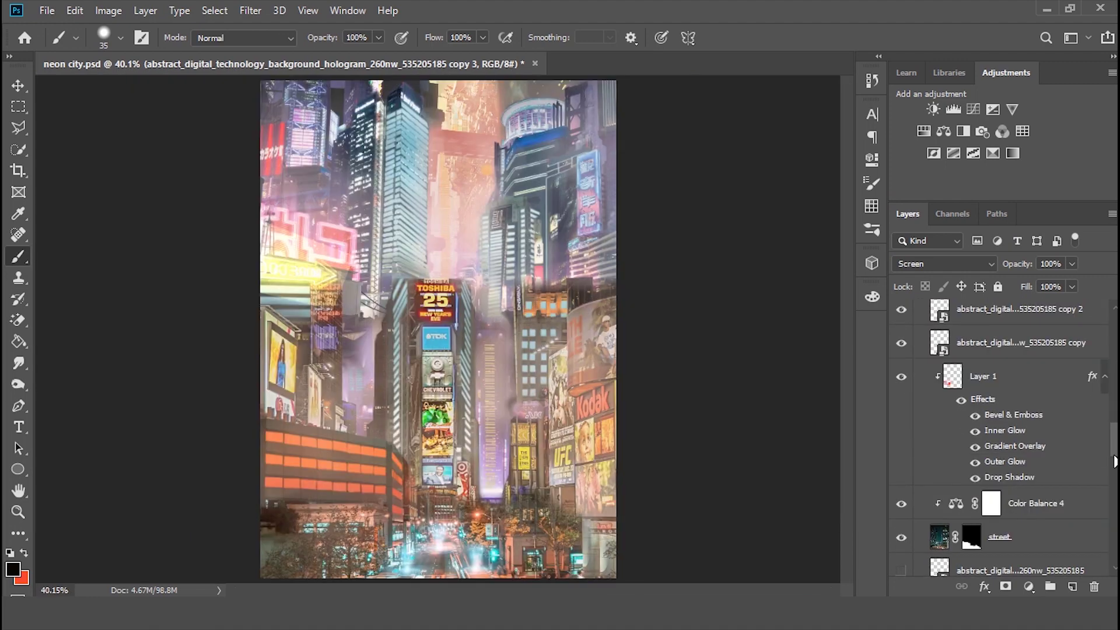
pyautogui.moveTo(1114, 458); pyautogui.dragTo(1114, 481)
pyautogui.scroll(-10, 905, 428)
pyautogui.click(962, 565)
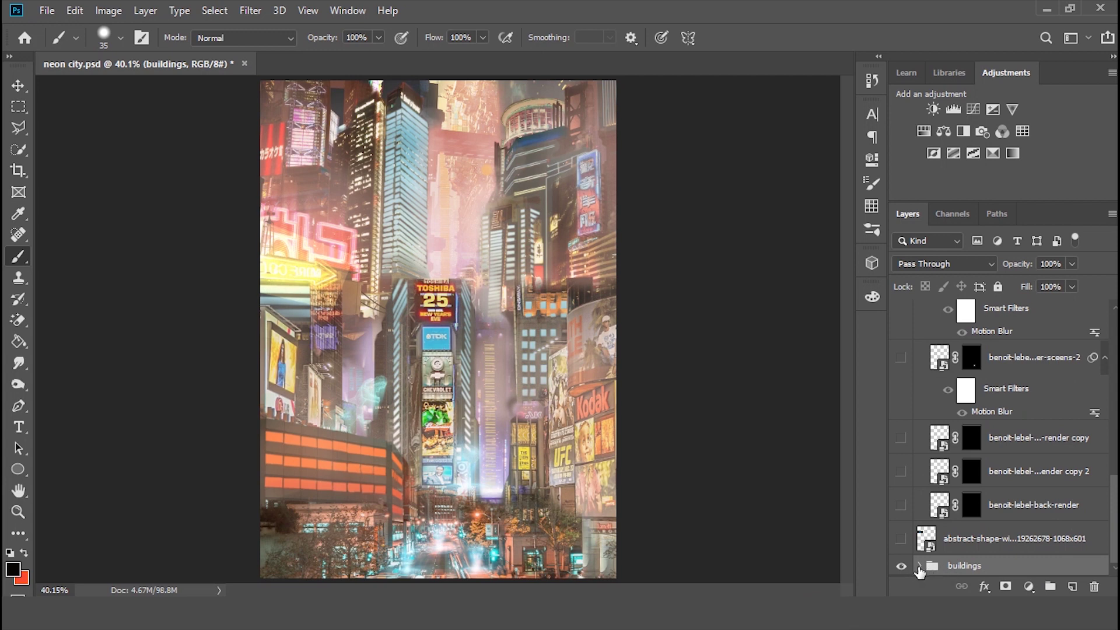
pyautogui.click(901, 567)
pyautogui.click(901, 567)
# - Show the abstract-shape layer above the buildings group and check its holograms across the lower city
pyautogui.click(900, 539)
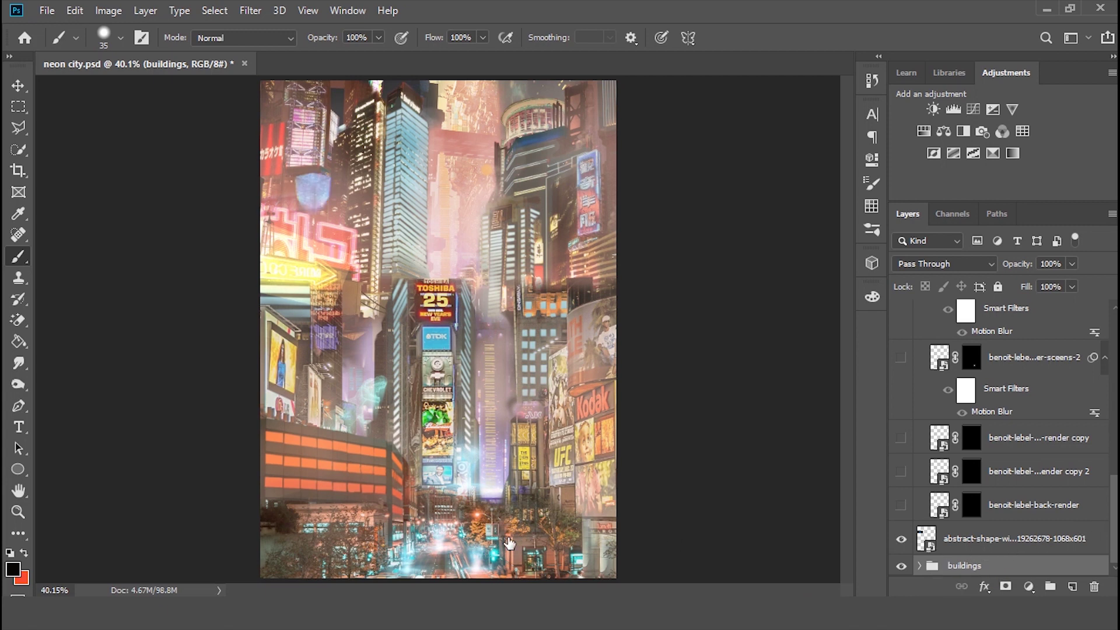
pyautogui.scroll(3, 402, 563)
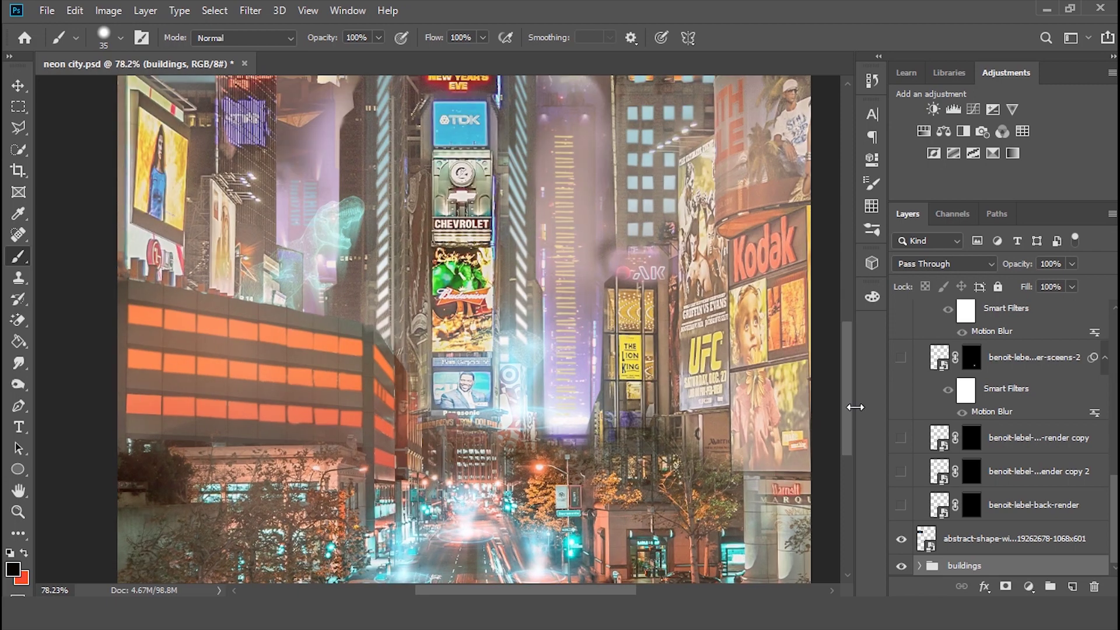
pyautogui.scroll(-3, 847, 424)
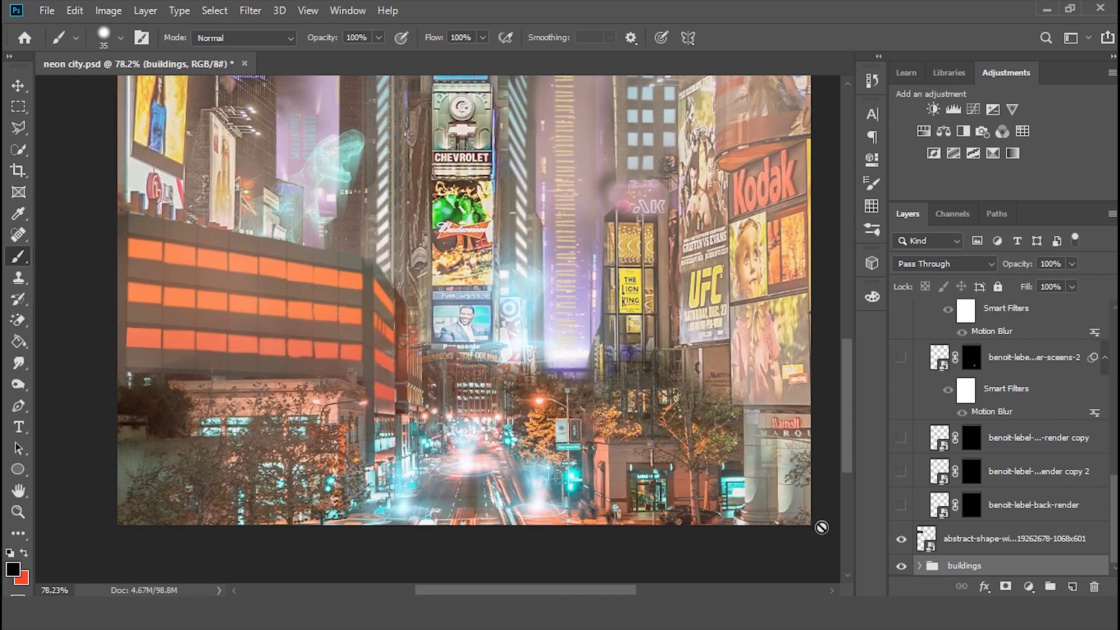
# - Show the three back-render layers in the cars group to add three cars above the street
pyautogui.click(901, 507)
pyautogui.scroll(5, 400, 487)
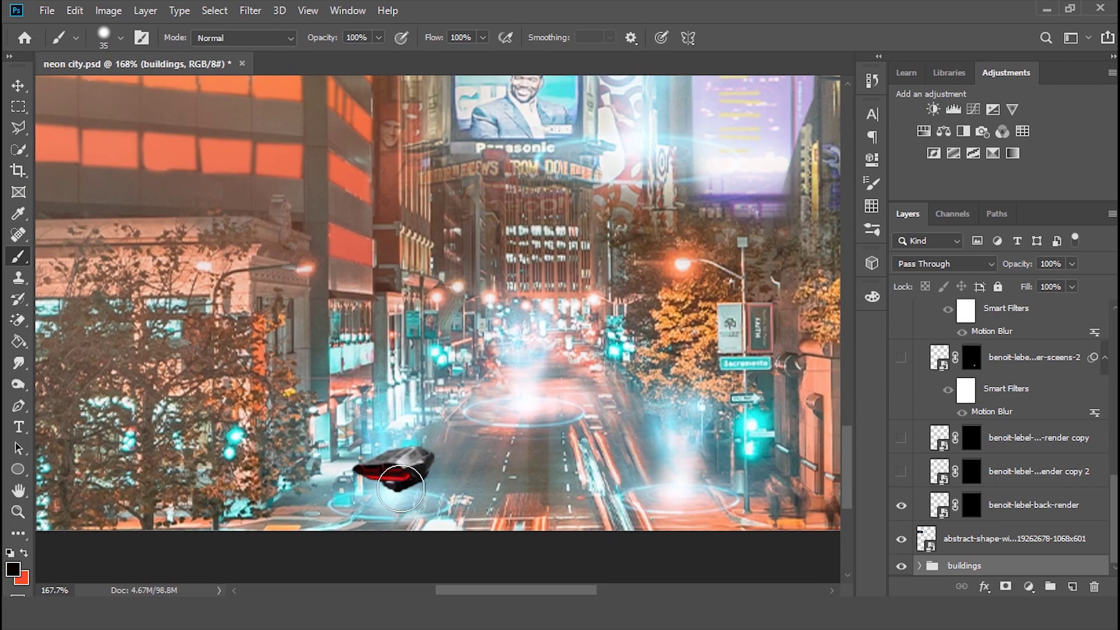
pyautogui.scroll(-1, 496, 490)
pyautogui.click(902, 472)
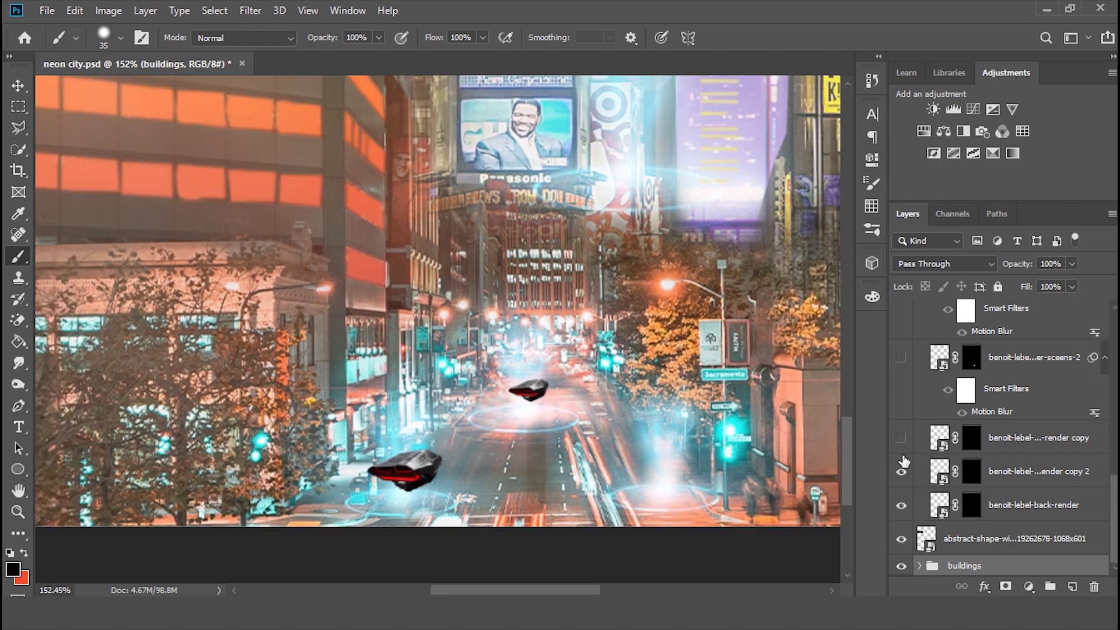
pyautogui.click(901, 439)
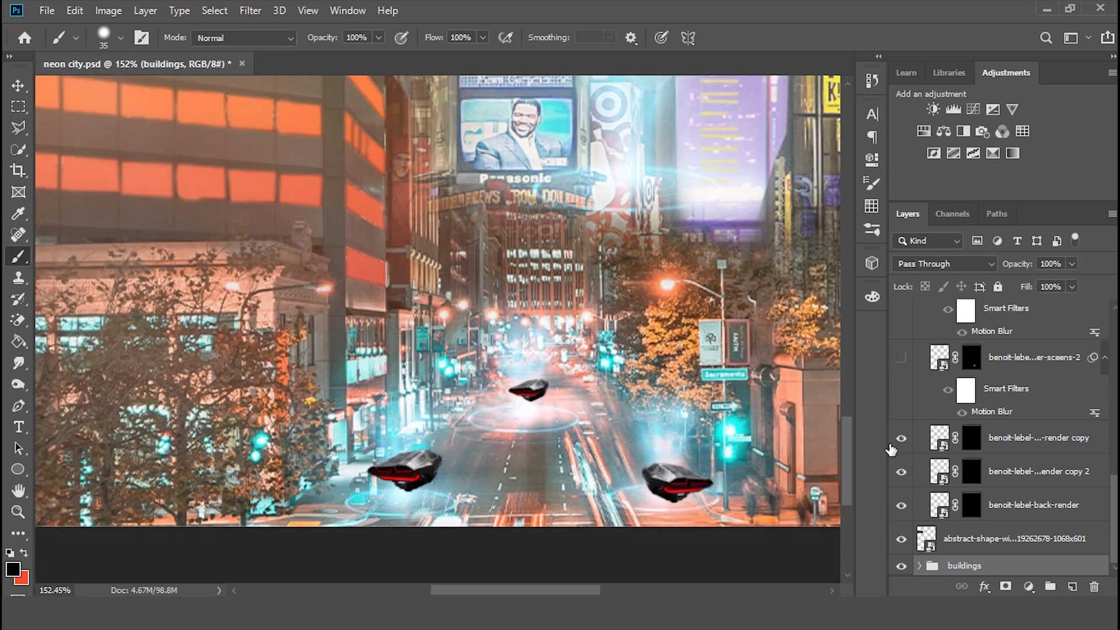
# - Show the two motion-blurred layers in the cars group, adding the flying car and the foreground cars
pyautogui.click(901, 358)
pyautogui.scroll(2, 910, 373)
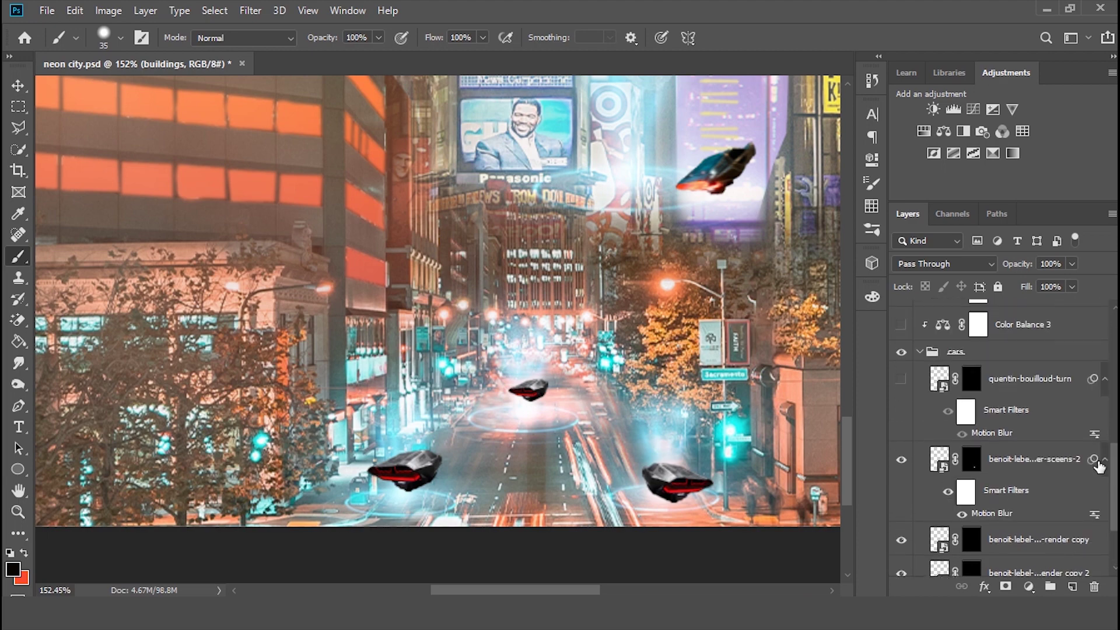
pyautogui.click(901, 379)
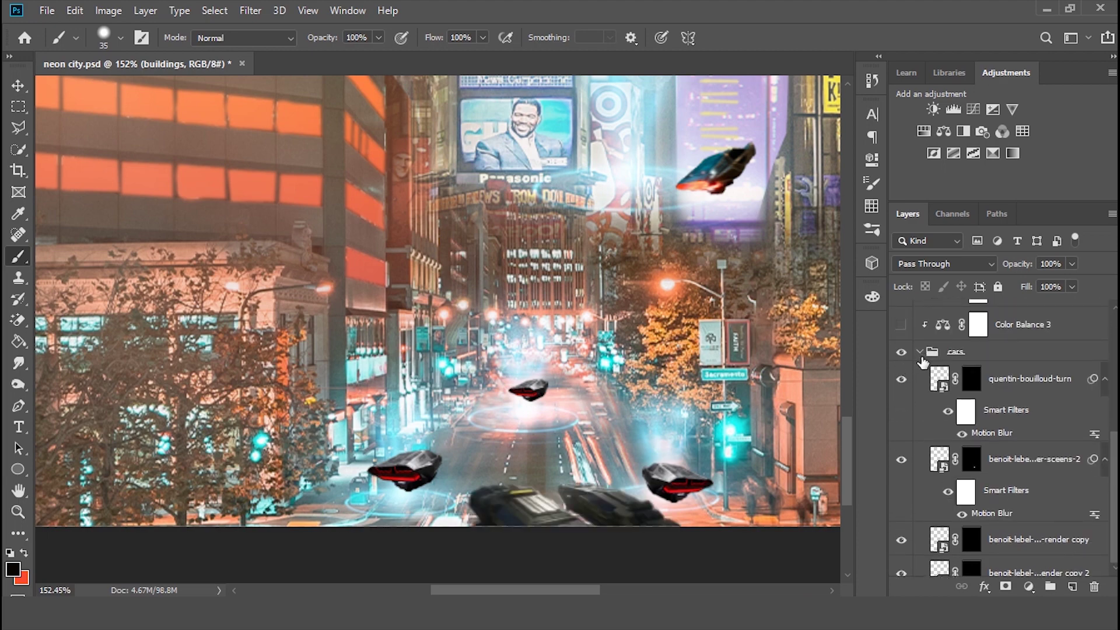
# - Collapse the cars group and switch it off and on to compare the street without the cars
pyautogui.click(919, 352)
pyautogui.click(901, 511)
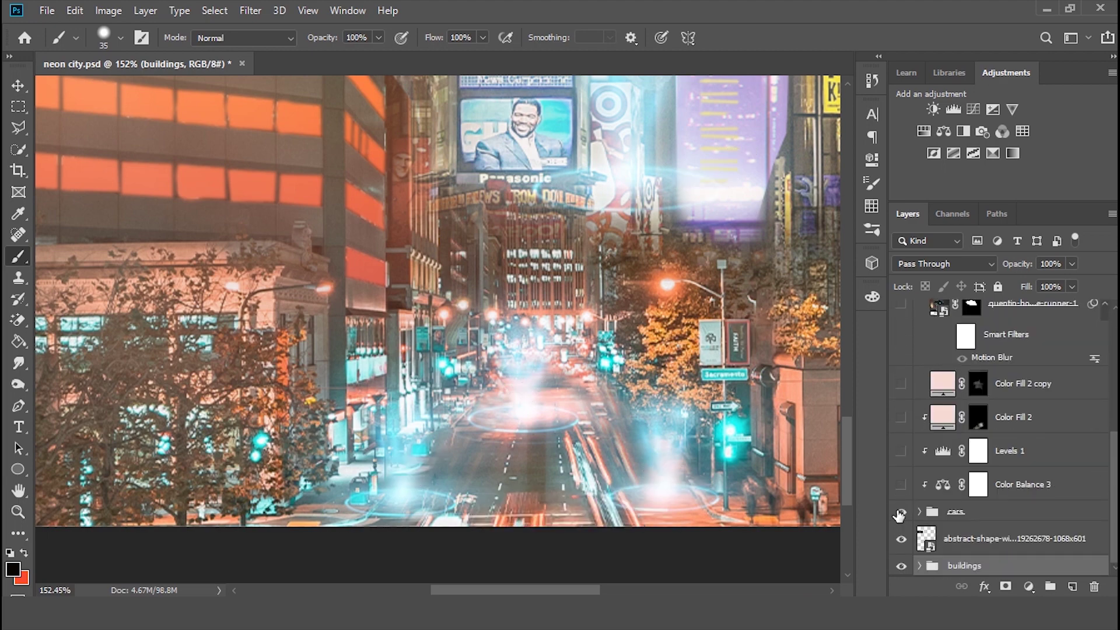
pyautogui.click(901, 511)
# - Show the Color Balance 3 adjustment clipped to the cars group
pyautogui.scroll(-4, 632, 418)
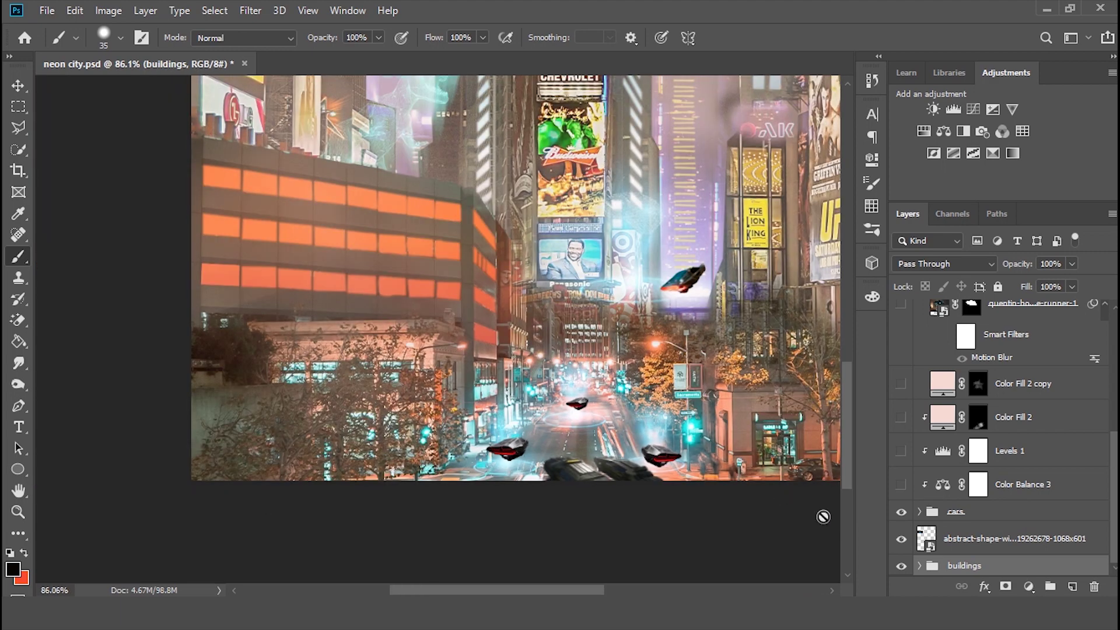
pyautogui.hscroll(3, 681, 488)
pyautogui.scroll(-2, 681, 489)
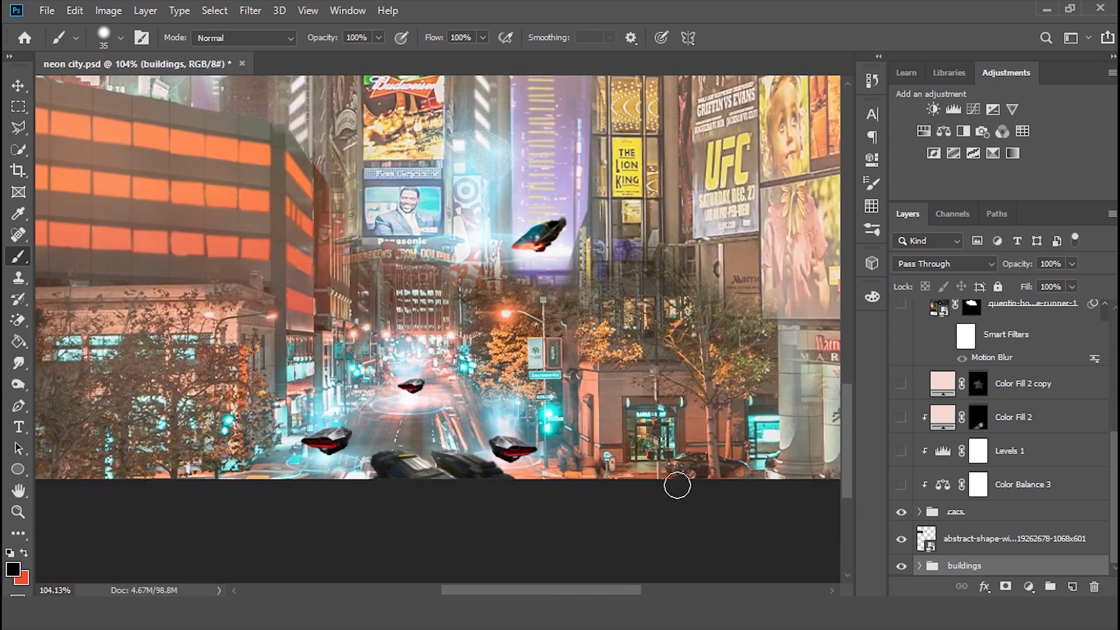
pyautogui.scroll(-2, 675, 482)
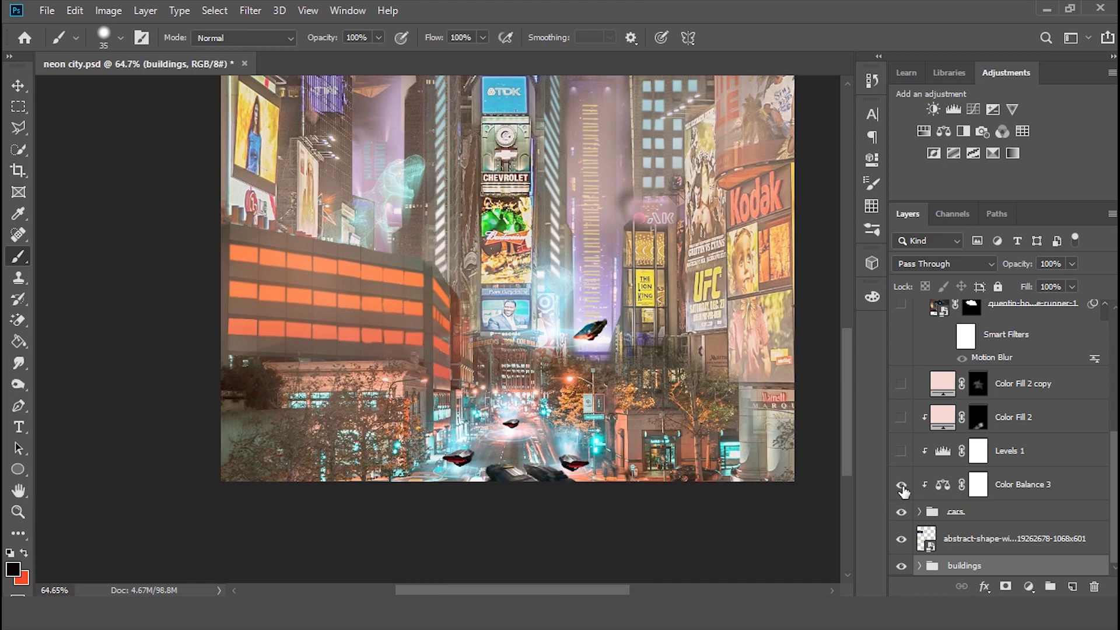
# - Show the Levels 1, Color Fill 2 and Color Fill 2 copy layers to adjust the small cars and add haze around them
pyautogui.click(901, 452)
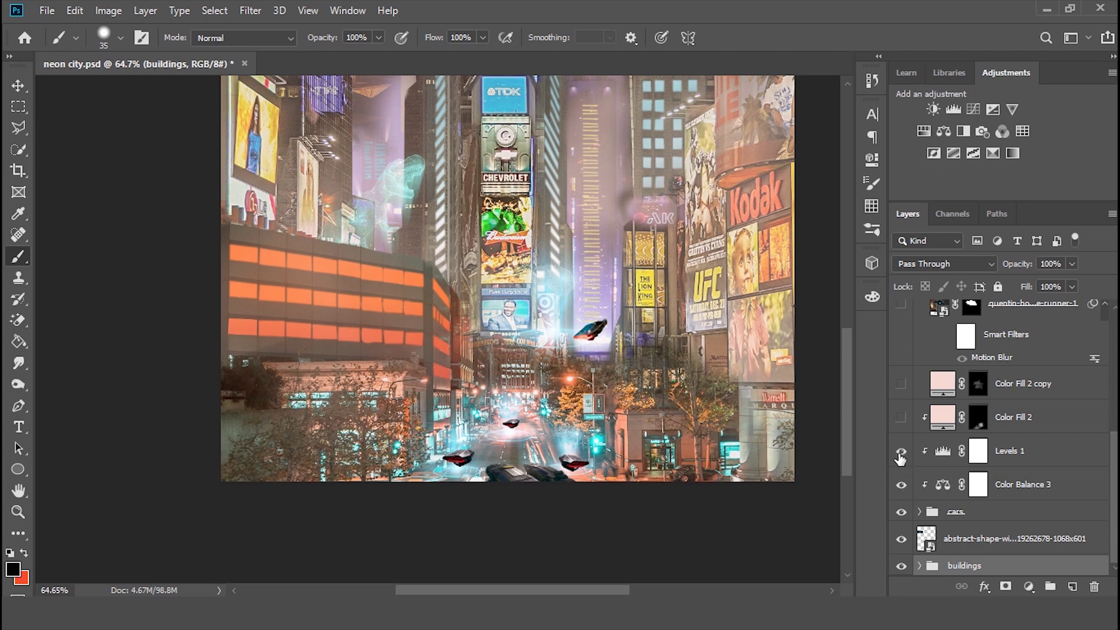
pyautogui.click(901, 418)
pyautogui.click(901, 383)
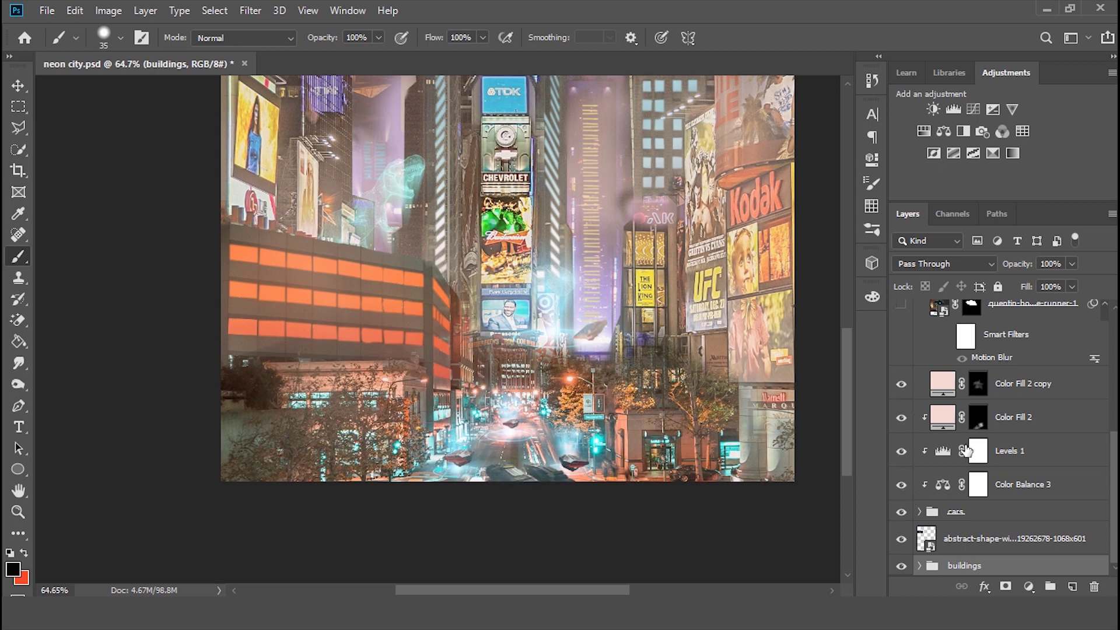
# - Show the large flying car layer in the main car group, comparing the whole city without and with it
pyautogui.scroll(5, 997, 455)
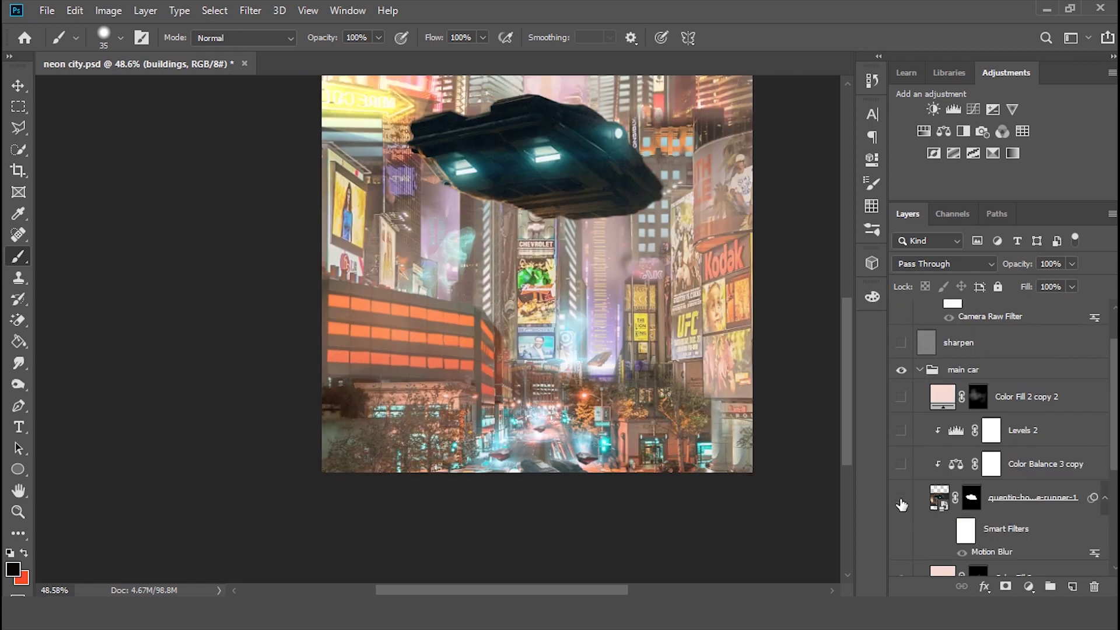
pyautogui.click(902, 499)
pyautogui.hotkey('ctrl', '0')
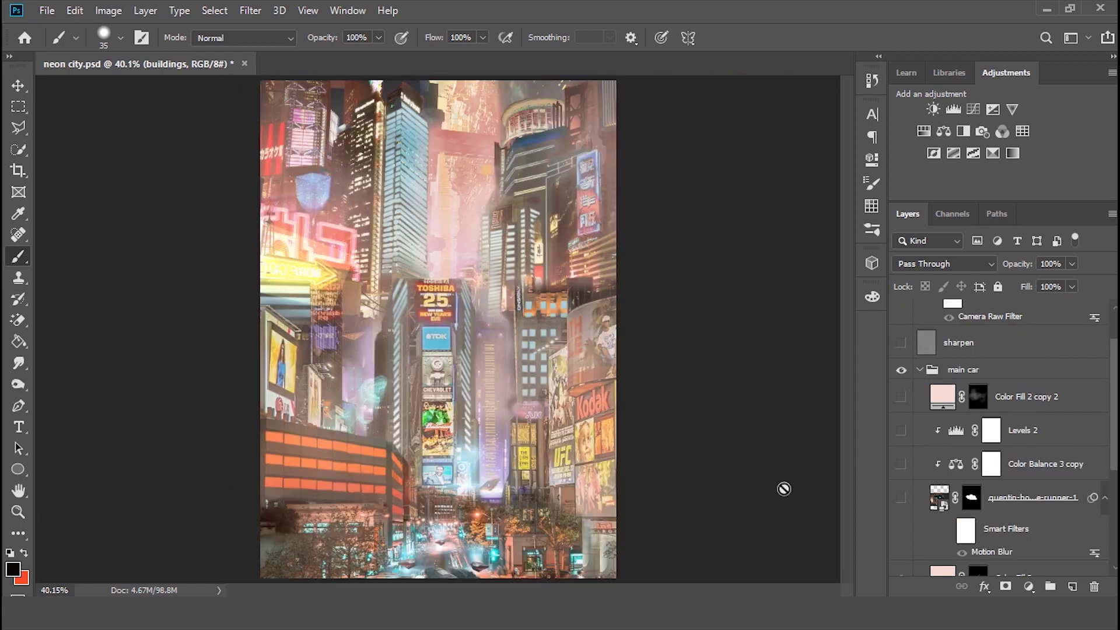
pyautogui.scroll(-1, 1088, 421)
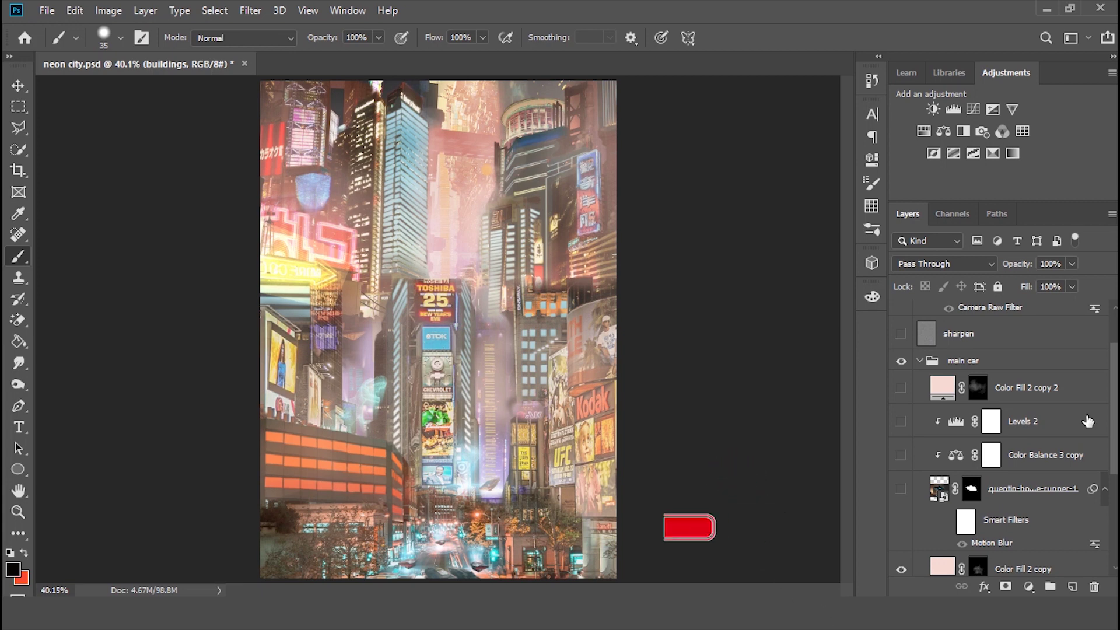
pyautogui.scroll(-2, 941, 483)
pyautogui.click(901, 469)
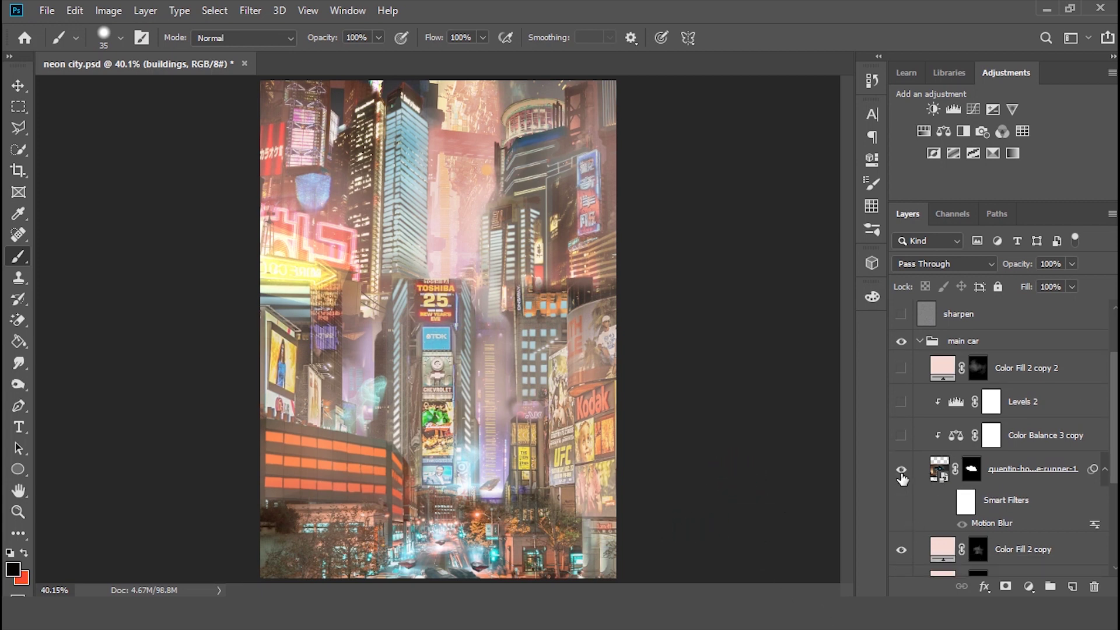
pyautogui.click(970, 470)
pyautogui.rightClick(970, 470)
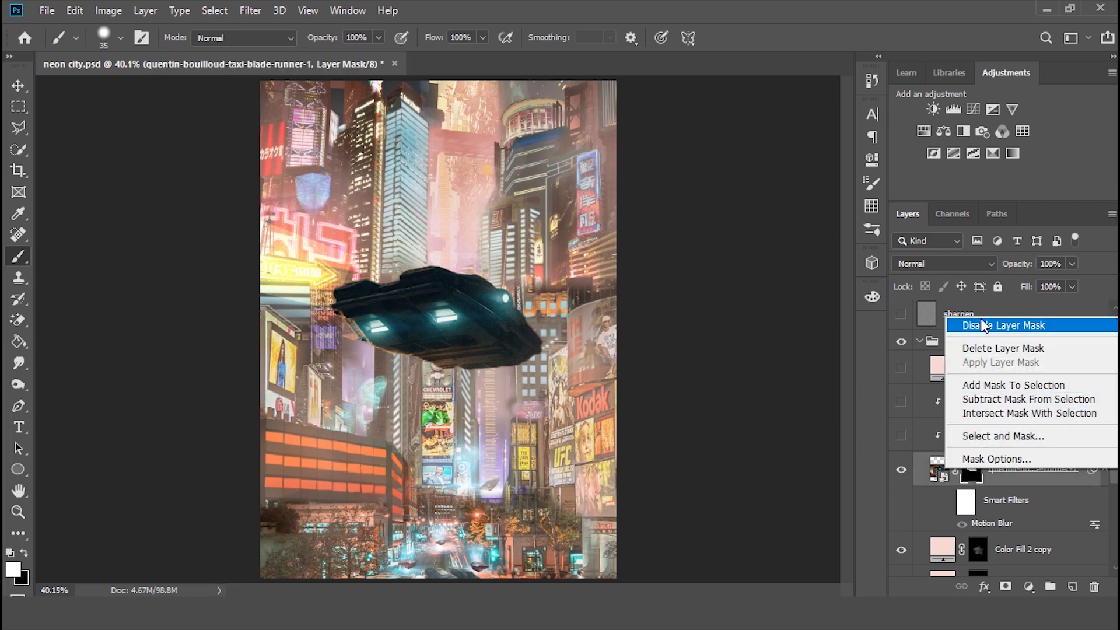
pyautogui.click(903, 442)
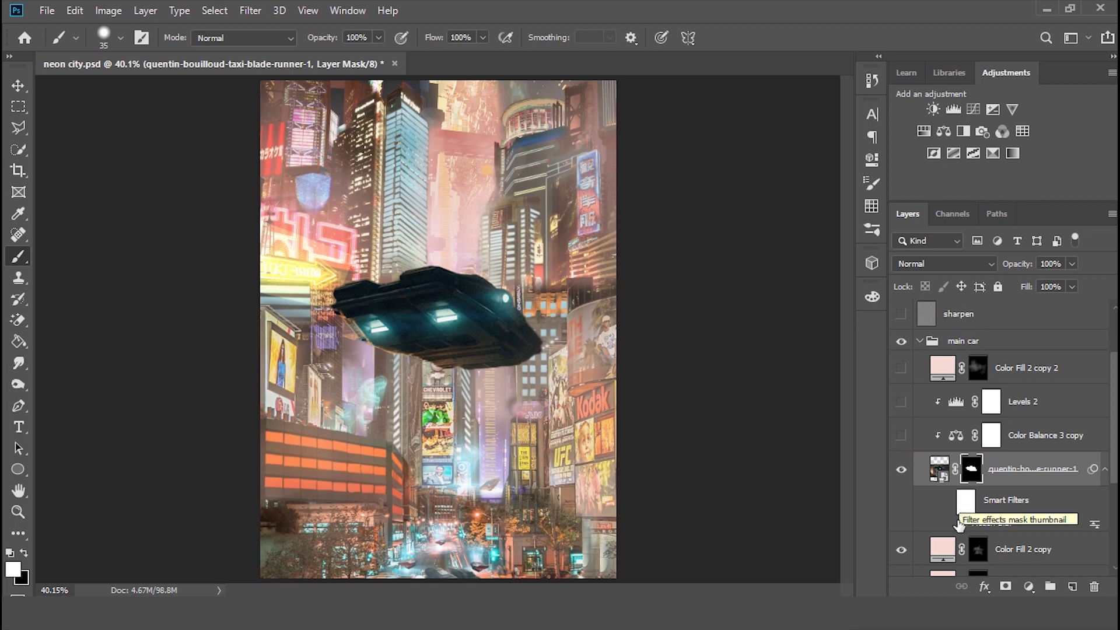
# - Enable the large car's Motion Blur smart filter, show Color Balance 3 copy, Levels 2 and Color Fill 2 copy 2, and collapse the main car group
pyautogui.click(962, 524)
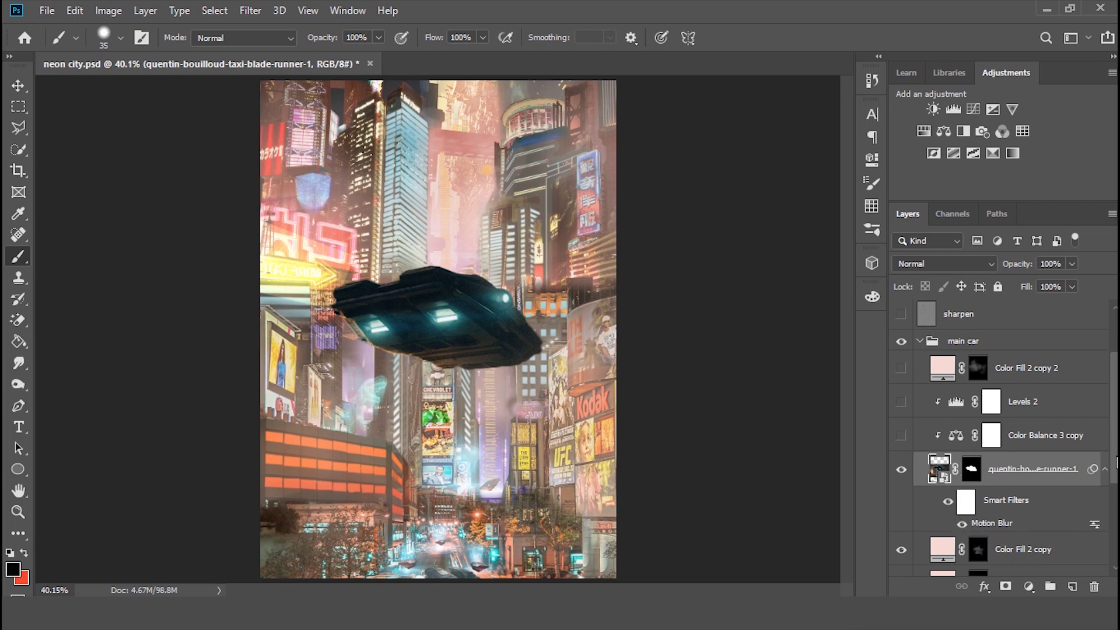
pyautogui.scroll(1, 908, 455)
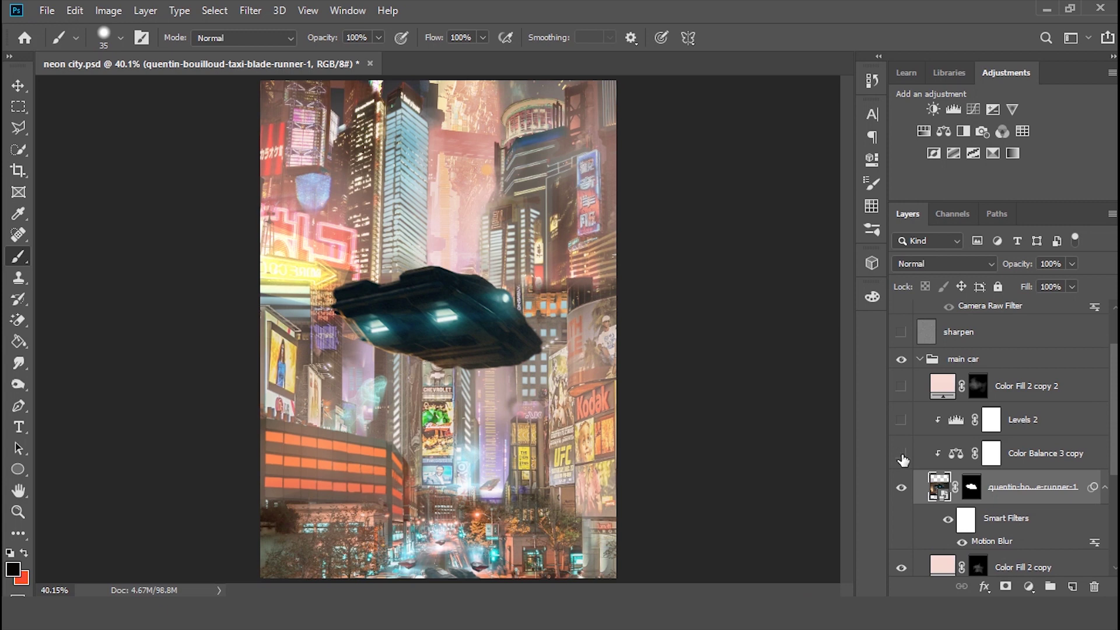
pyautogui.click(901, 455)
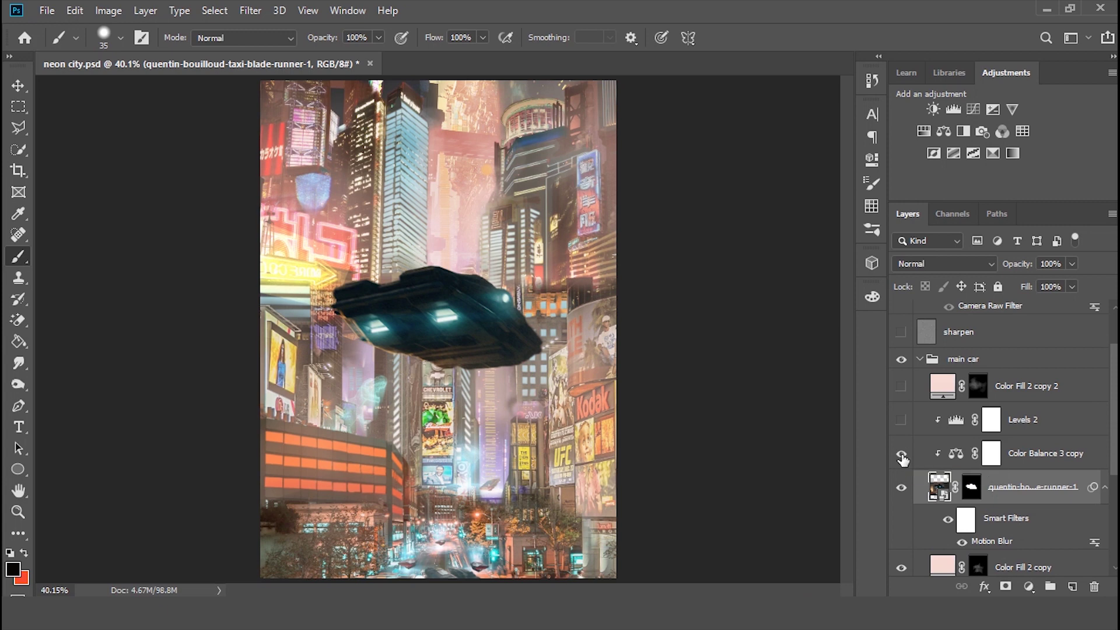
pyautogui.click(902, 419)
pyautogui.click(901, 386)
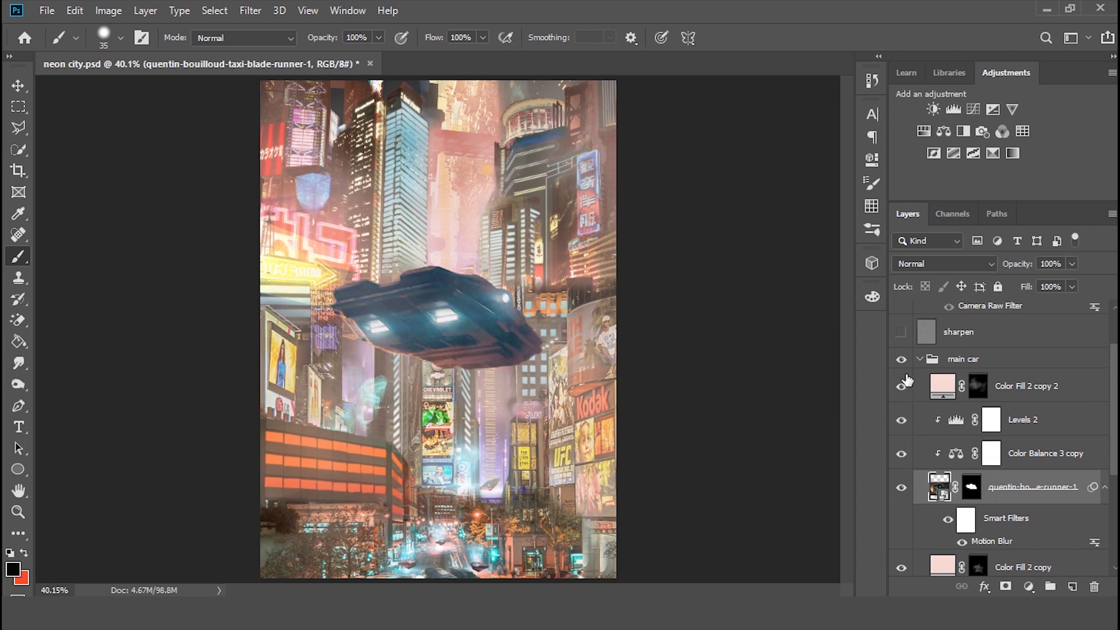
pyautogui.click(918, 360)
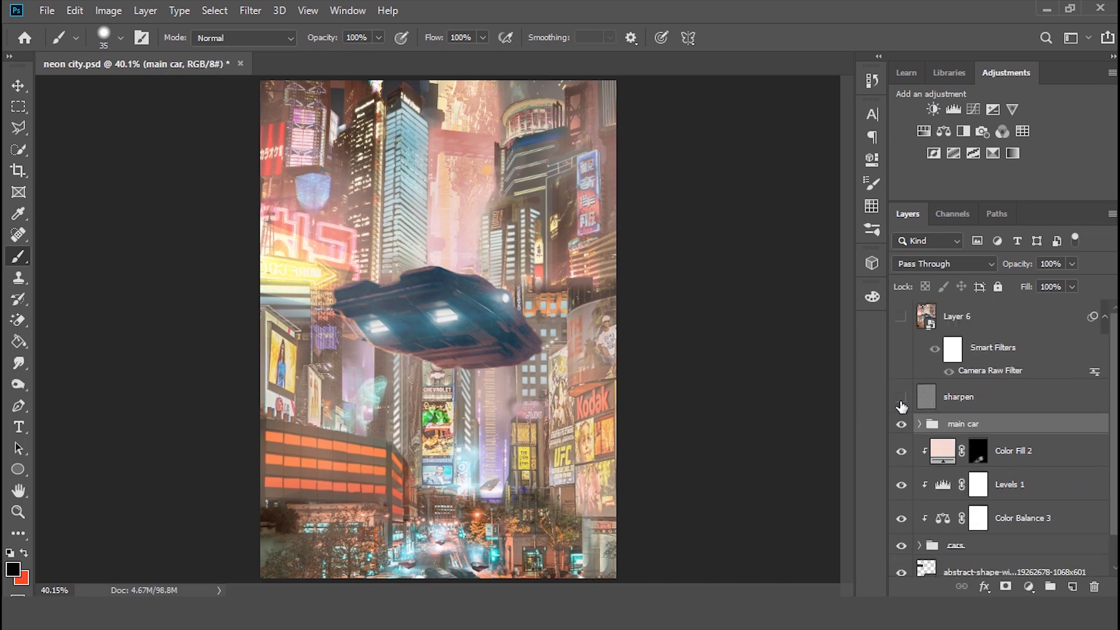
# - Show Layer 6 with its Camera Raw filter, switching it off and on to compare the overall image
pyautogui.click(926, 320)
pyautogui.hotkey('ctrl', '-')
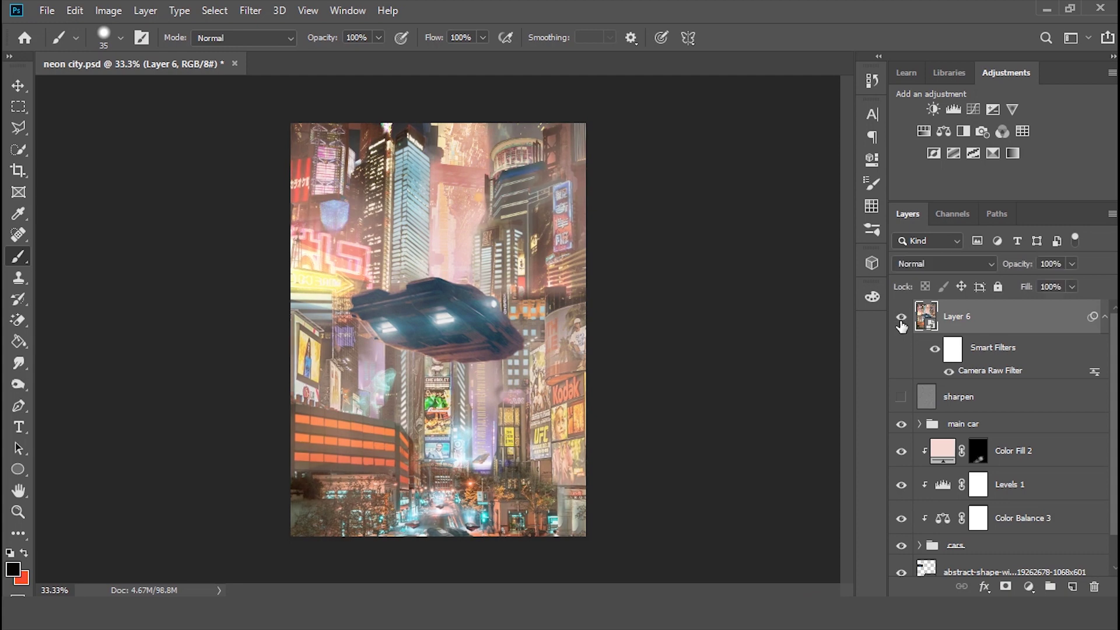
pyautogui.click(900, 321)
pyautogui.click(900, 321)
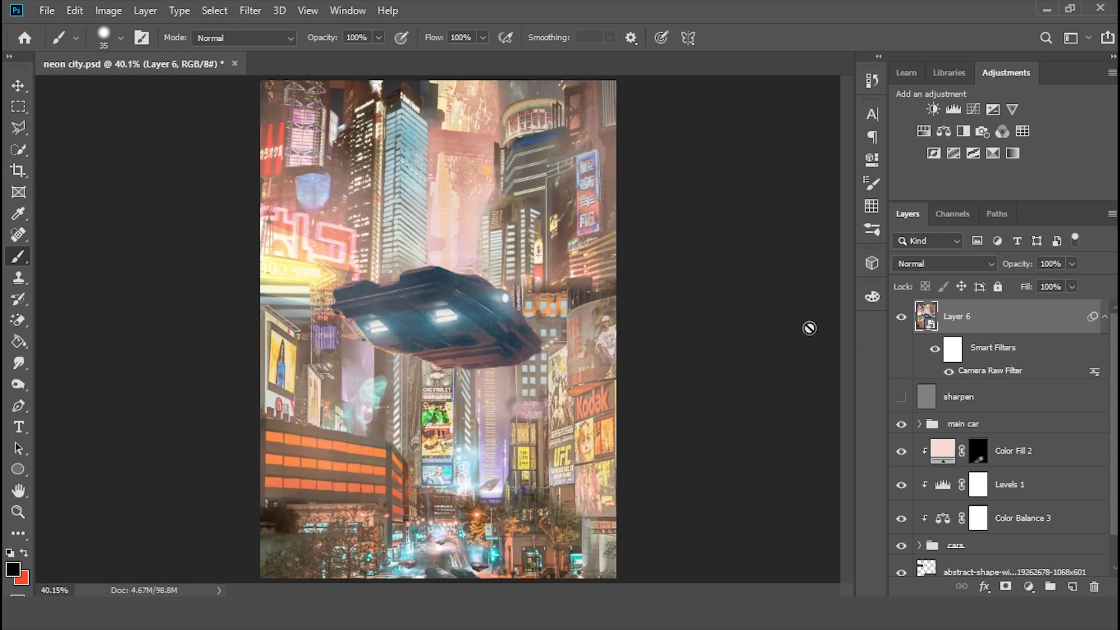